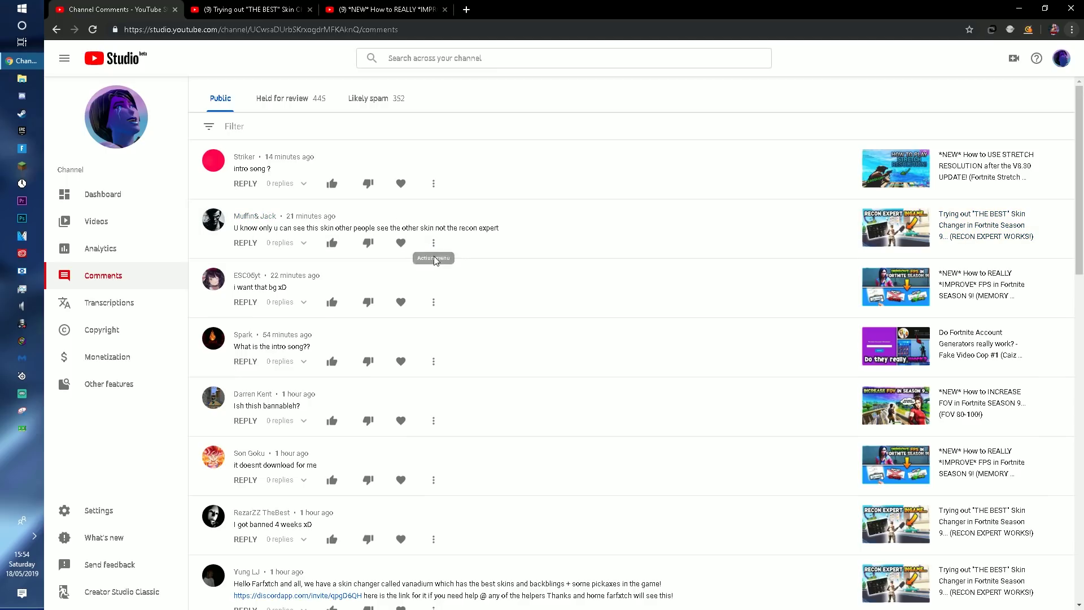
Look over the channel comments and the skin changer and FPS improvement videos, and close both video tabs
scroll(440, 295, down, 8)
scroll(468, 346, up, 10)
click(276, 6)
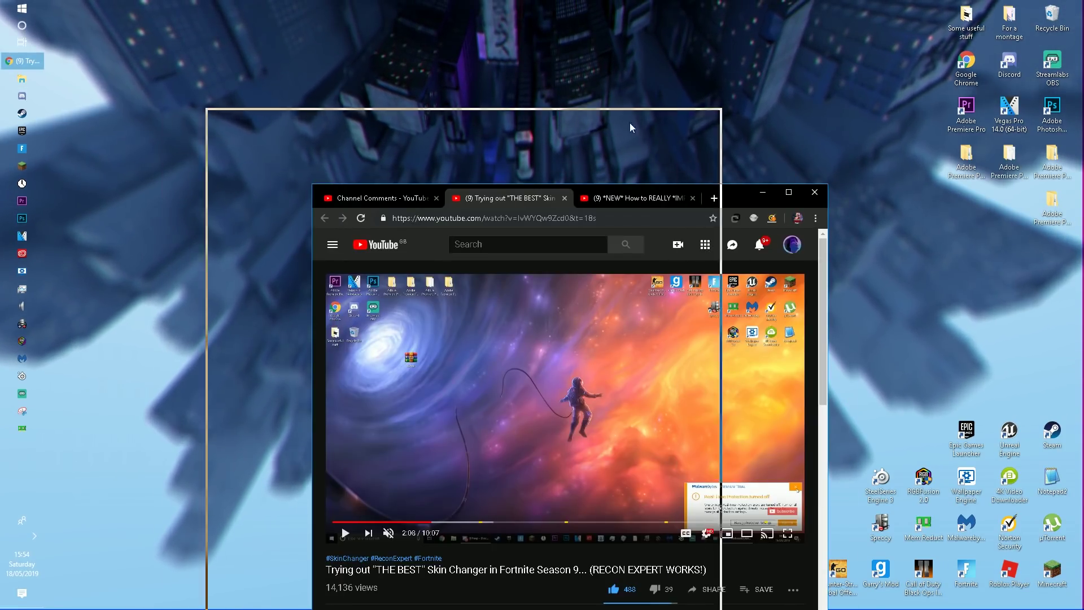
drag(629, 126, 651, 216)
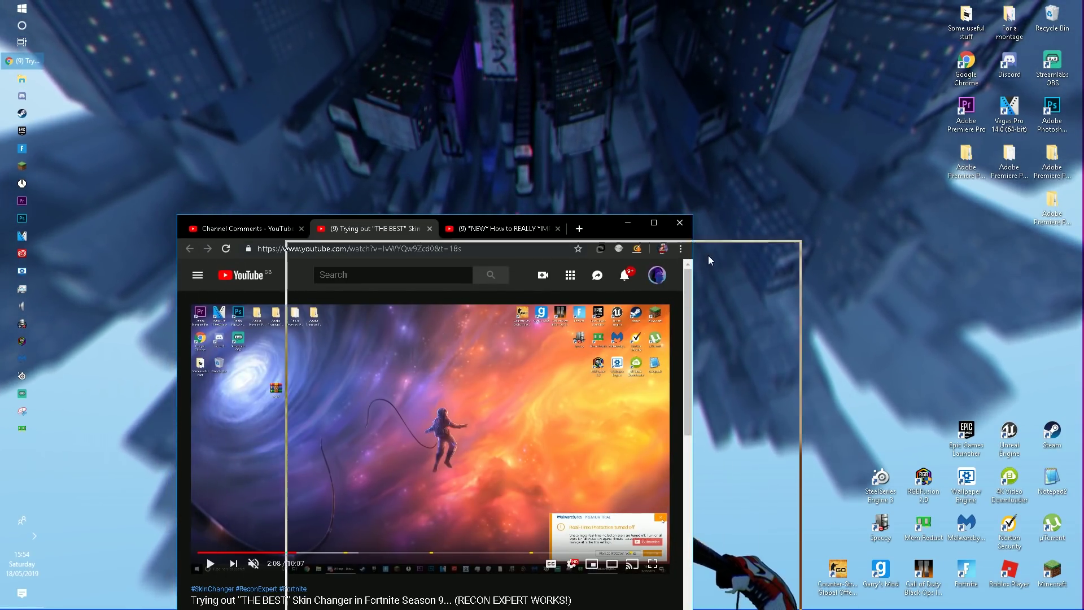
click(652, 222)
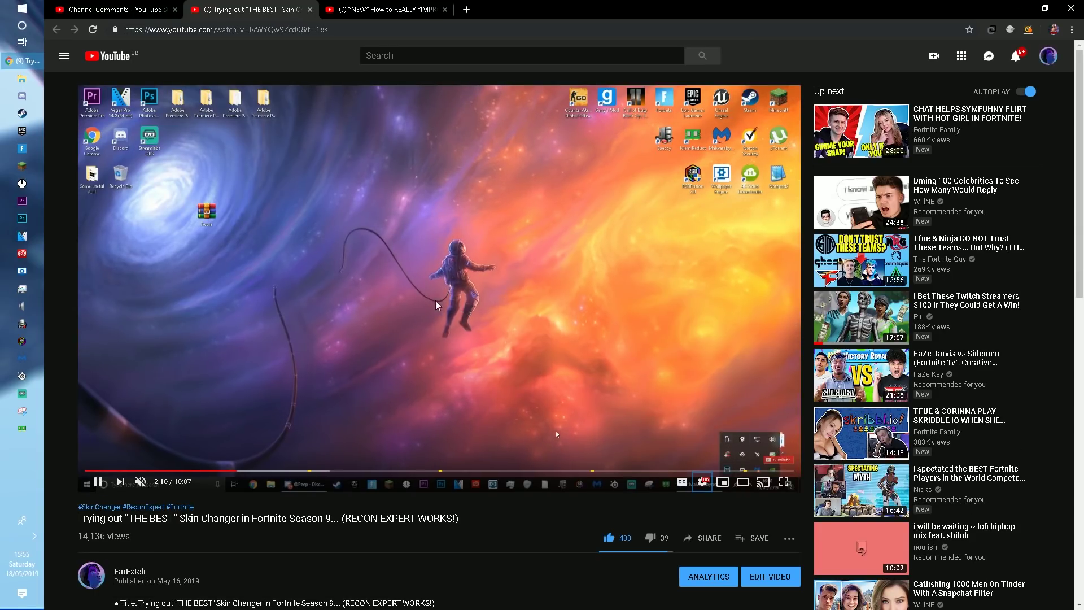
click(399, 6)
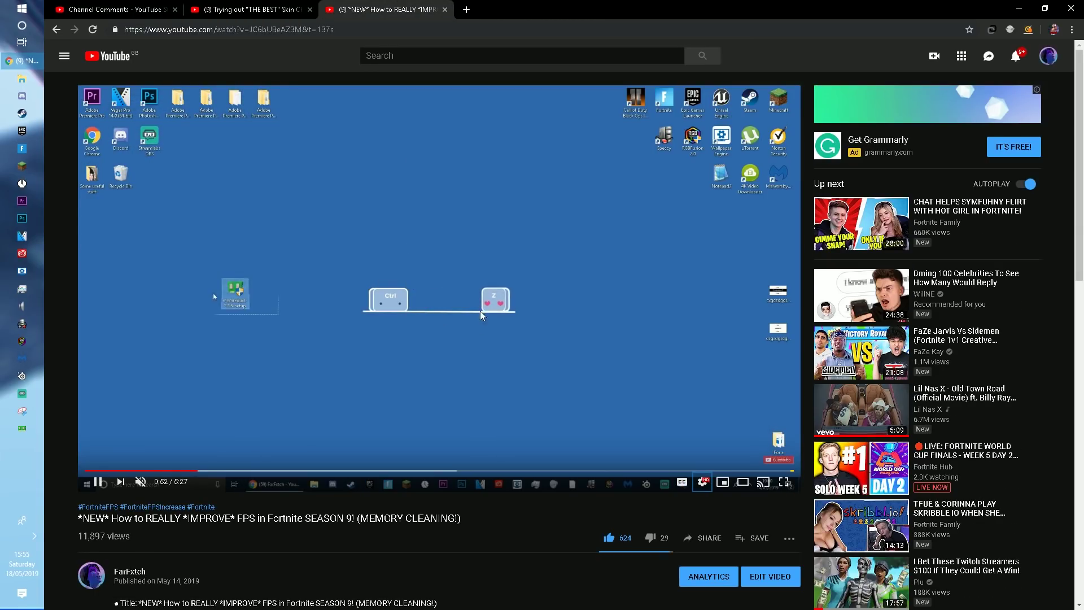
key(ctrl+w)
key(ctrl+w)
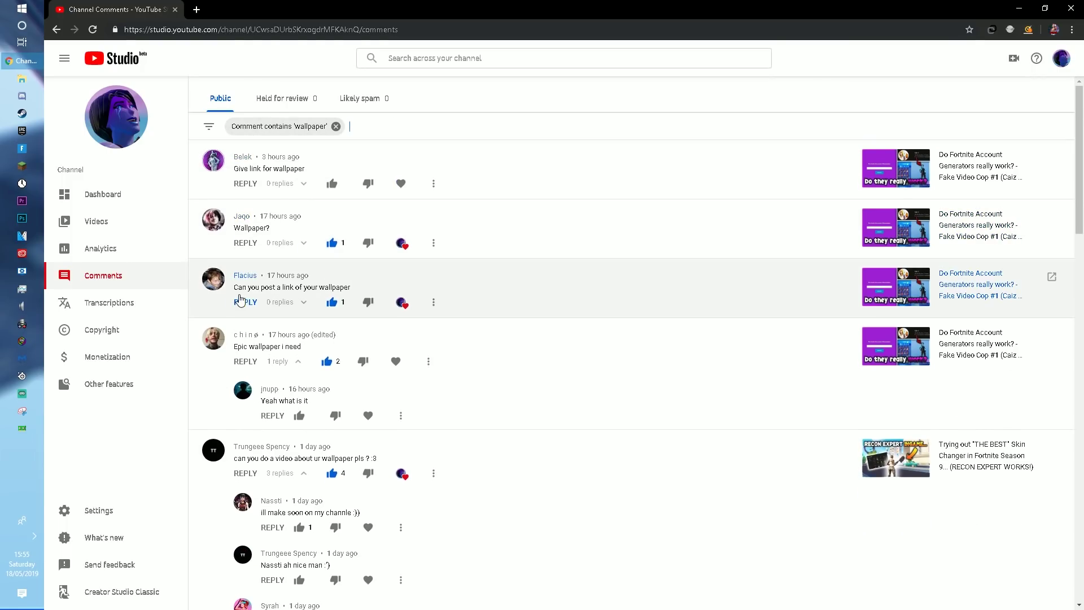
Read through the channel comments filtered for "wallpaper", loading more of them at the end of the list
scroll(300, 343, down, 6)
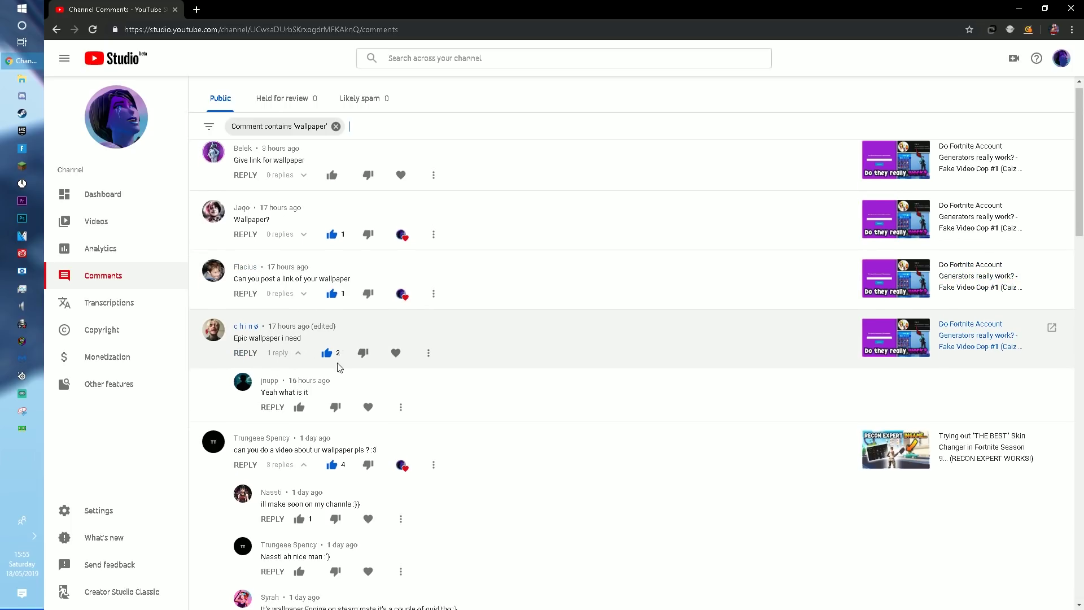
scroll(347, 302, down, 10)
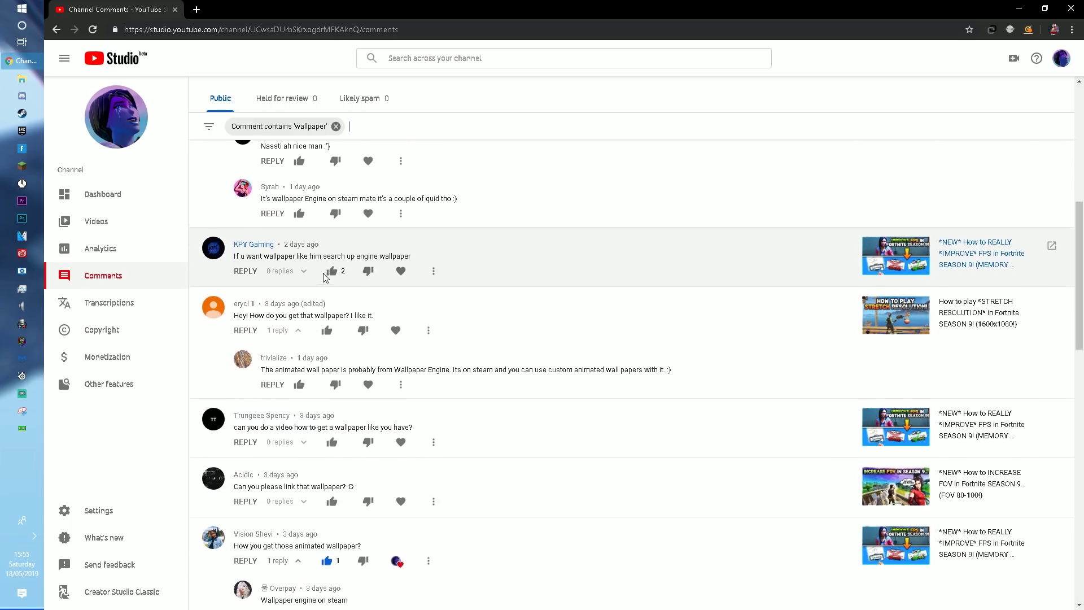
scroll(325, 277, down, 8)
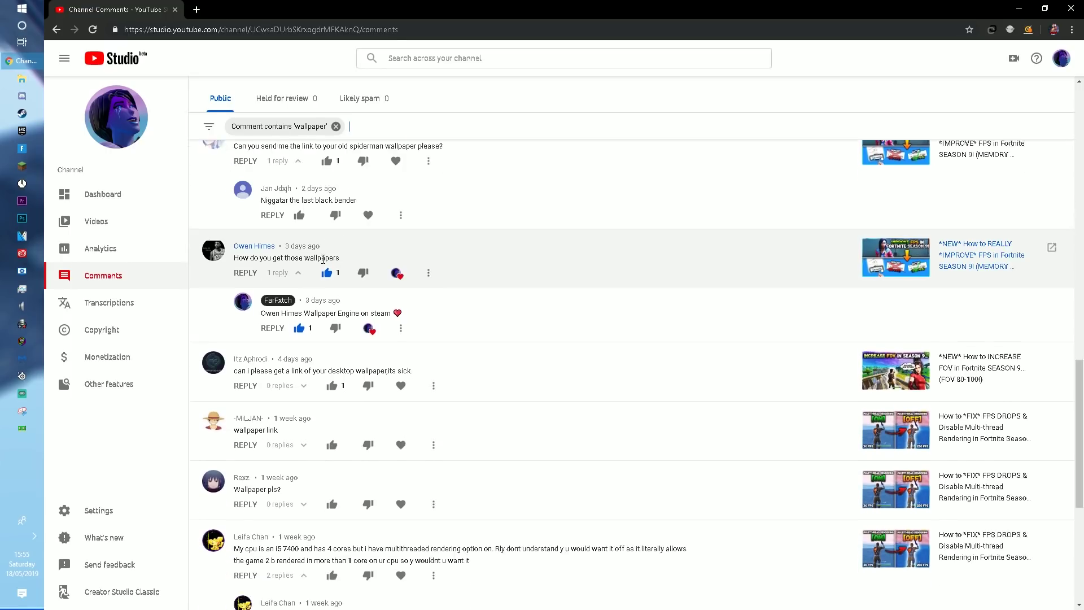
scroll(475, 385, up, 4)
scroll(474, 380, down, 5)
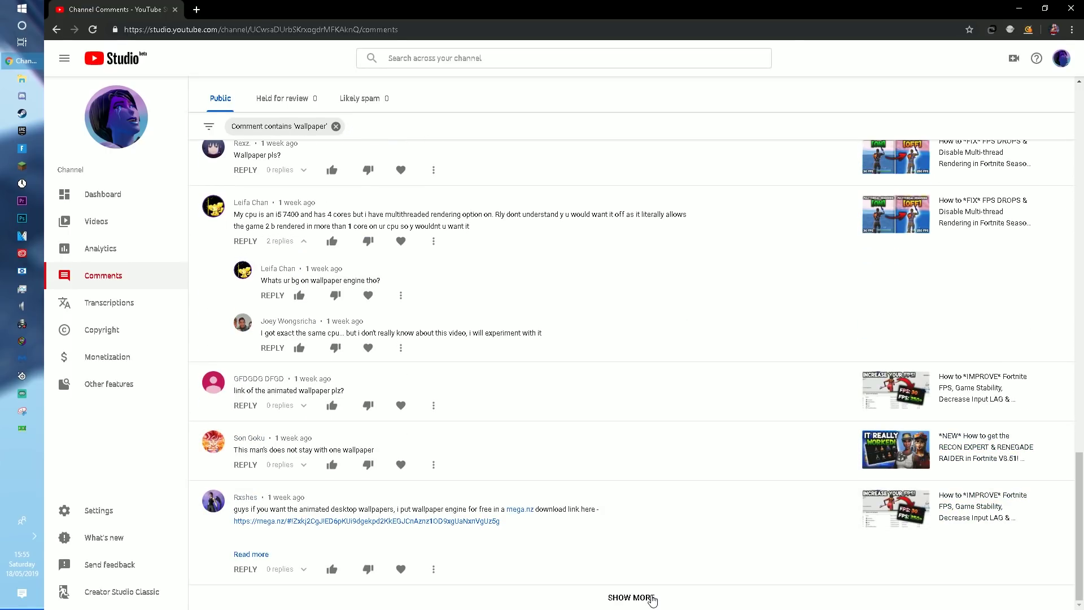
click(649, 596)
scroll(617, 536, down, 12)
scroll(556, 465, down, 16)
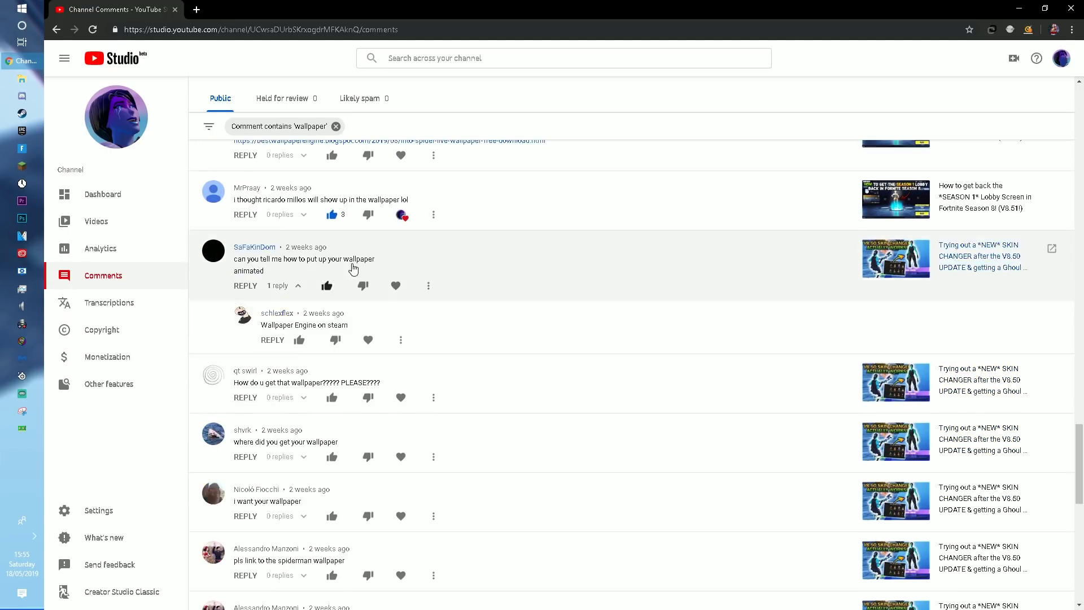
scroll(338, 395, up, 8)
scroll(305, 337, down, 10)
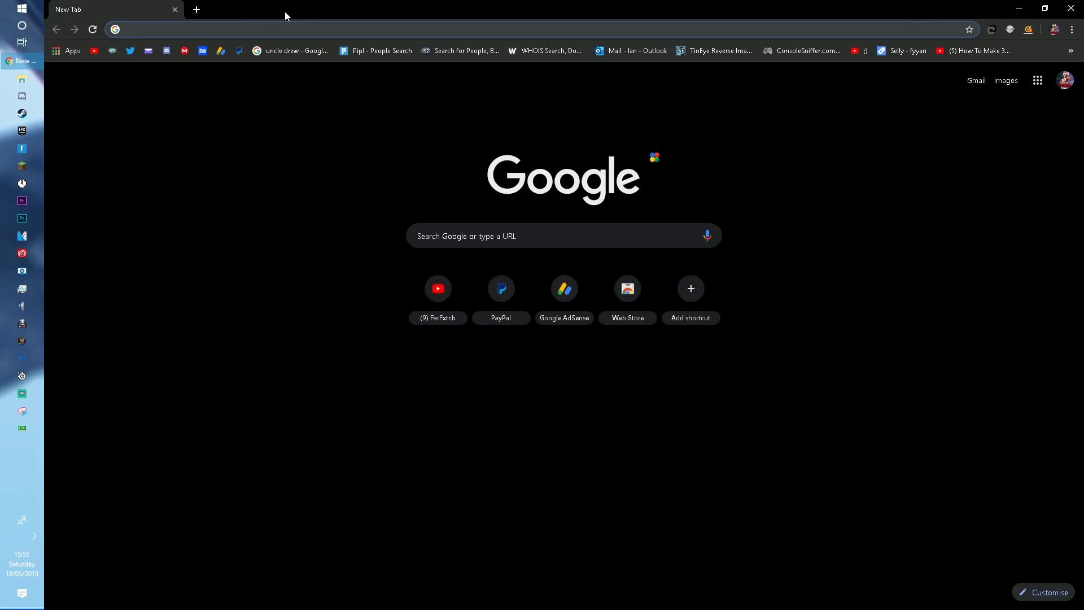
Shrink the browser window and minimize it to show the animated desktop wallpaper
double_click(285, 16)
click(542, 214)
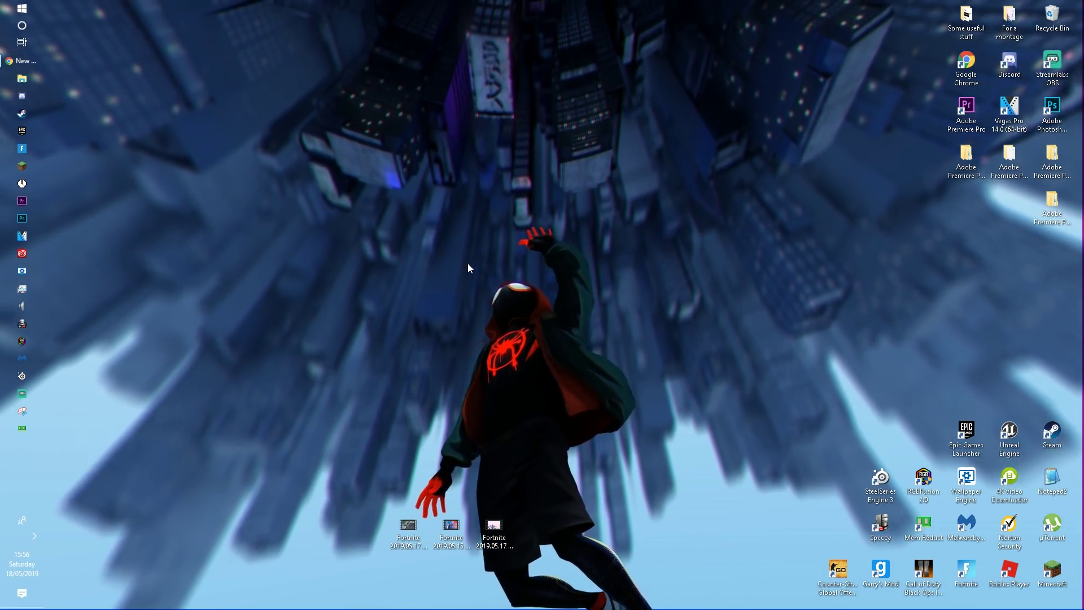
mouse_move(434, 289)
mouse_down()
mouse_move(588, 448)
mouse_move(490, 418)
mouse_move(590, 446)
mouse_move(523, 463)
mouse_move(407, 253)
mouse_move(655, 354)
mouse_move(672, 486)
mouse_move(357, 182)
mouse_move(625, 279)
mouse_up()
mouse_move(517, 164)
mouse_down()
mouse_move(393, 205)
mouse_move(481, 147)
mouse_up()
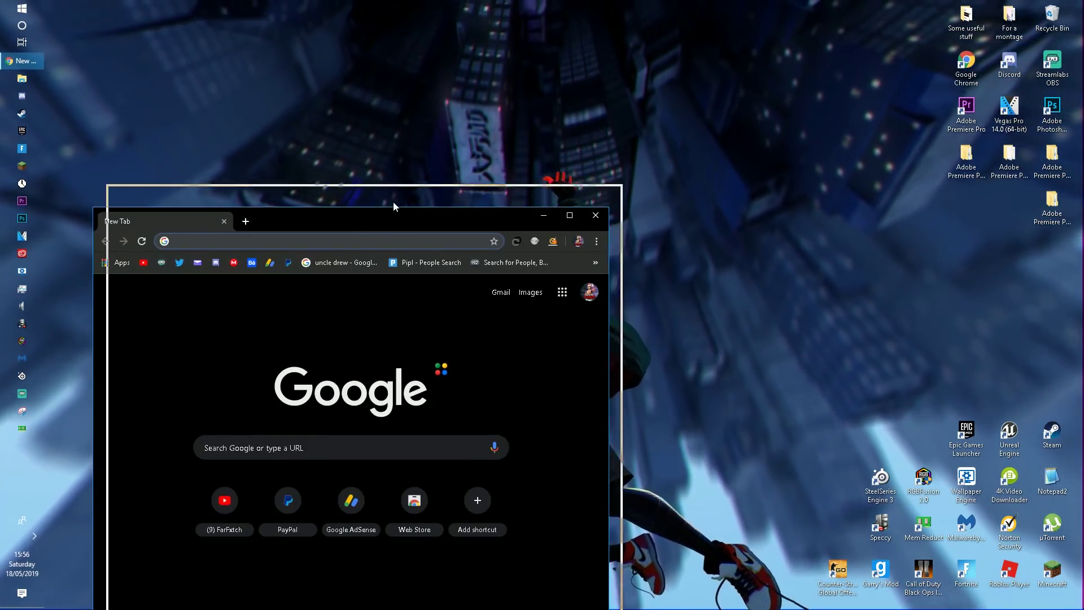
click(642, 131)
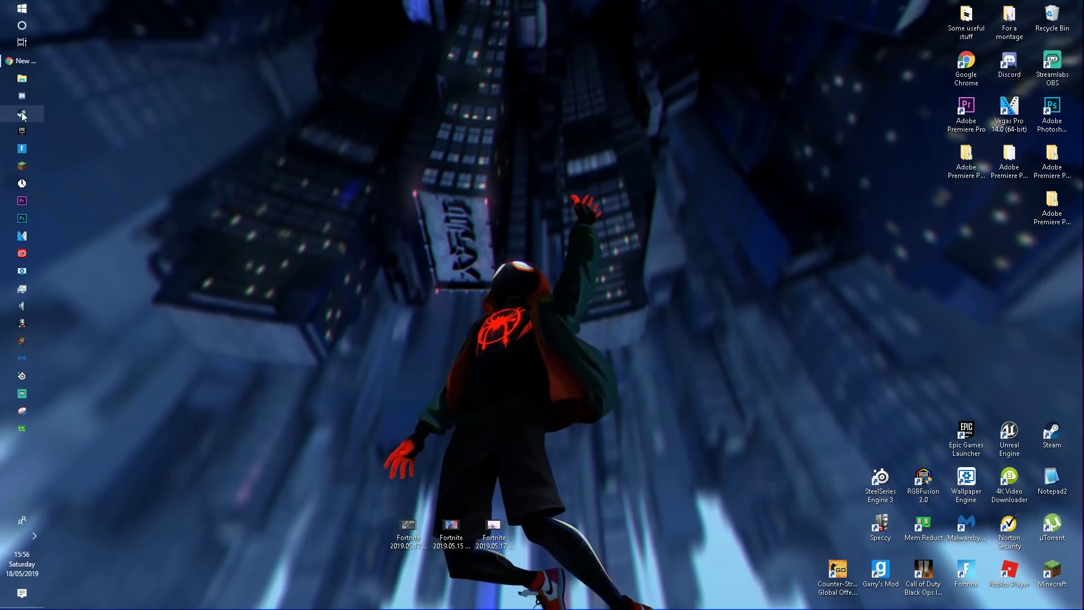
Launch Steam and open Wallpaper Engine from the software list of the library
right_click(23, 115)
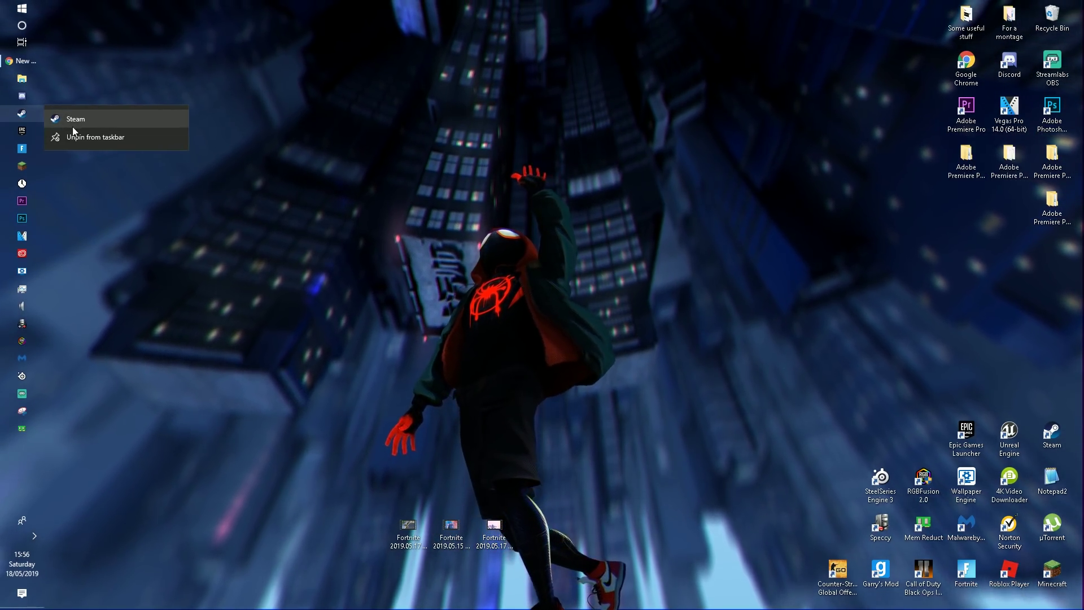
click(1051, 431)
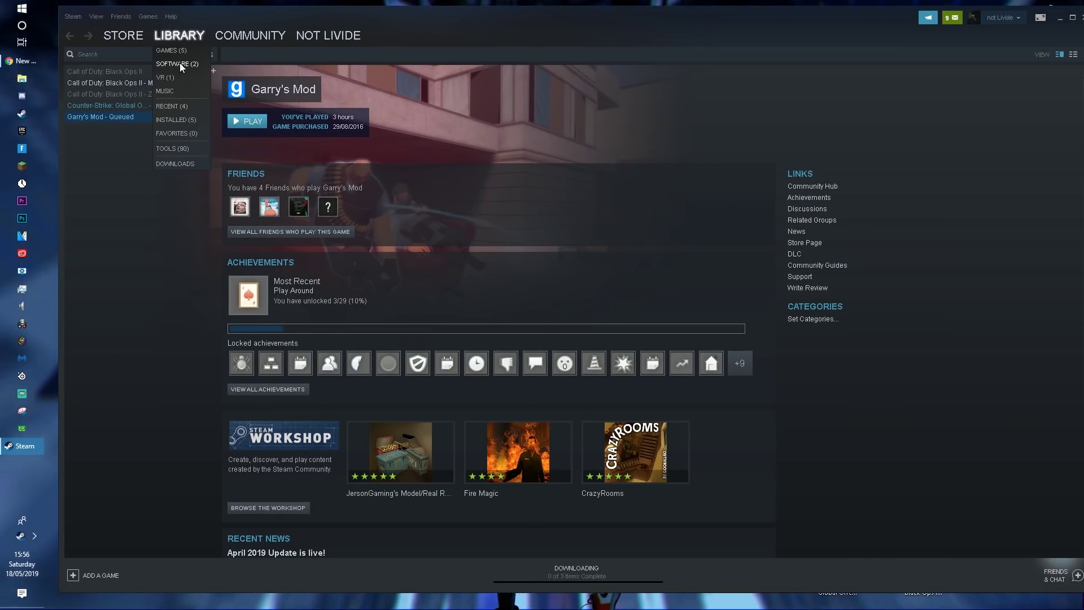
click(190, 64)
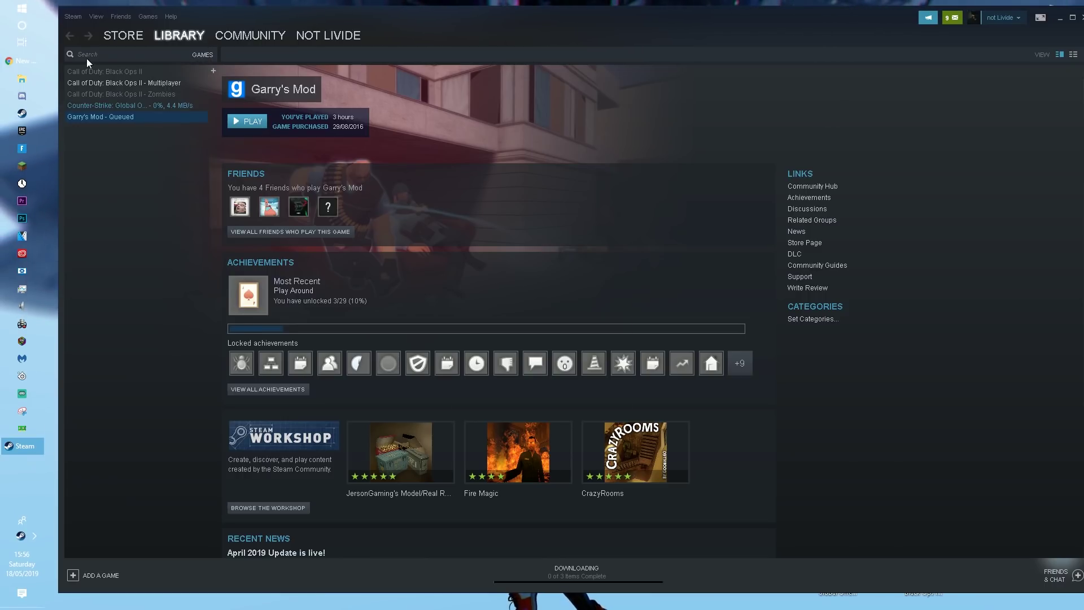
click(112, 83)
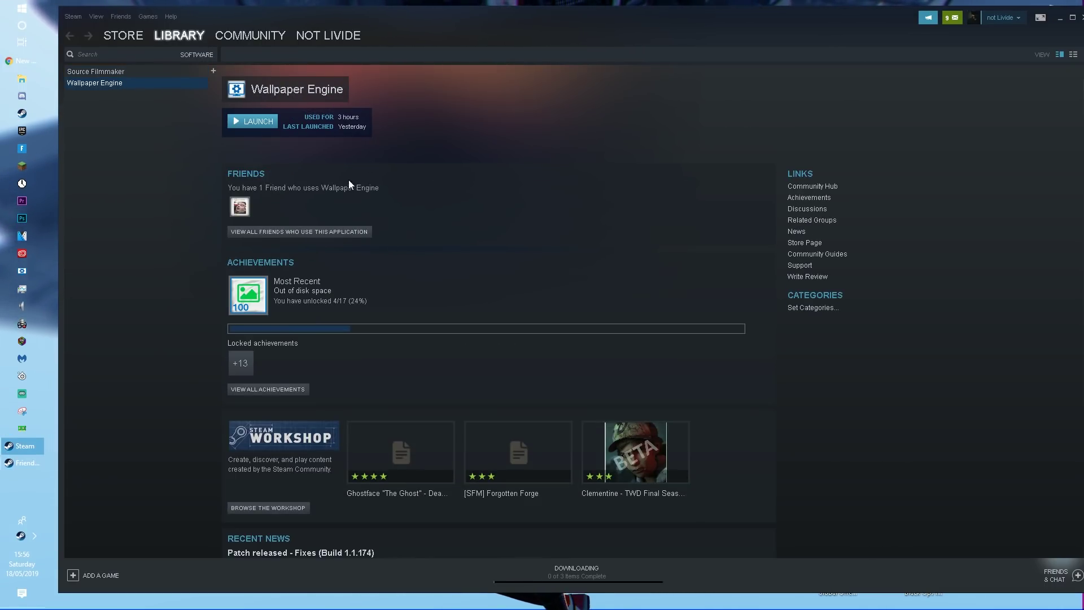
scroll(615, 351, down, 1)
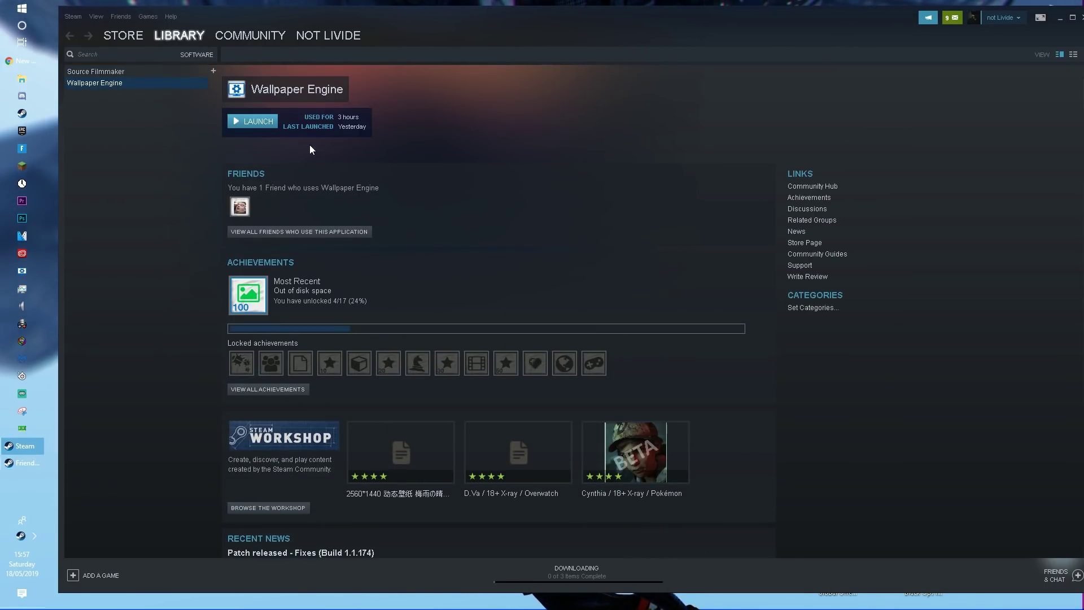
Maximize Steam, search the store for "Wallpaper Engine" and open its store page
double_click(469, 33)
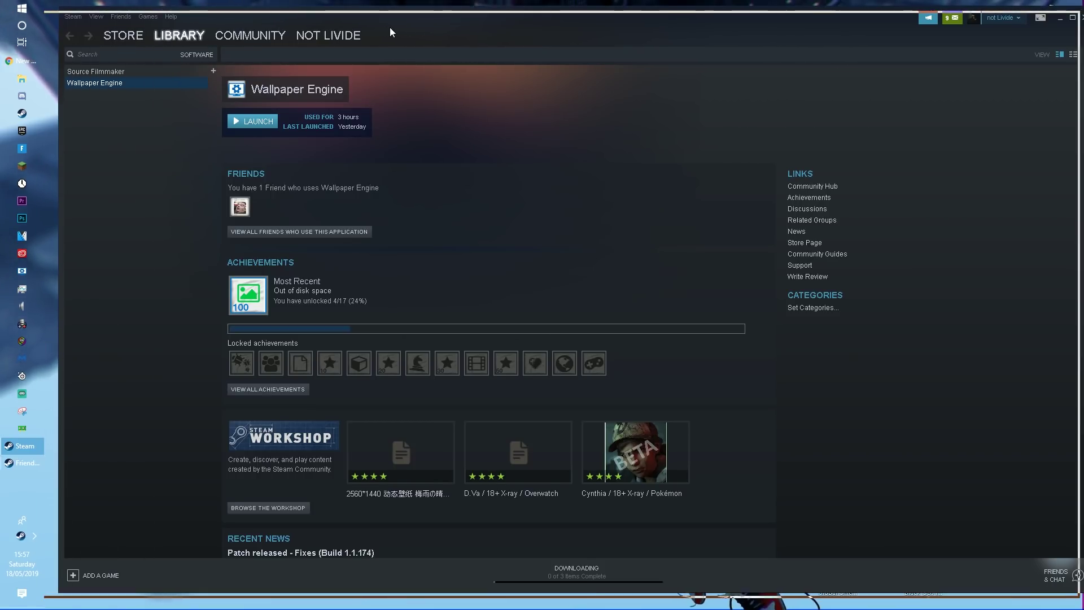
click(108, 31)
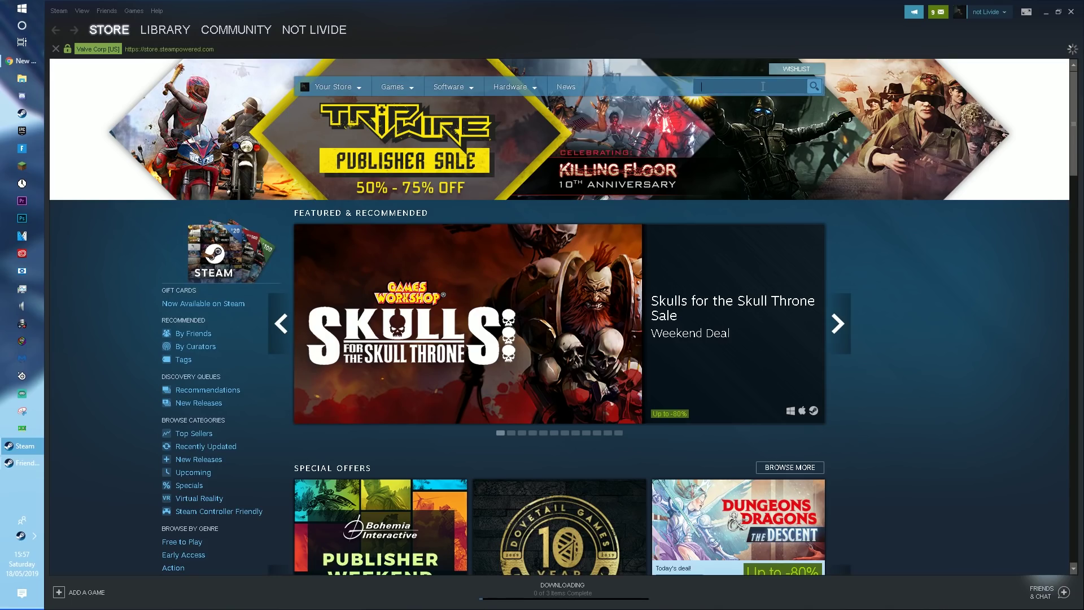
text(Wallpape)
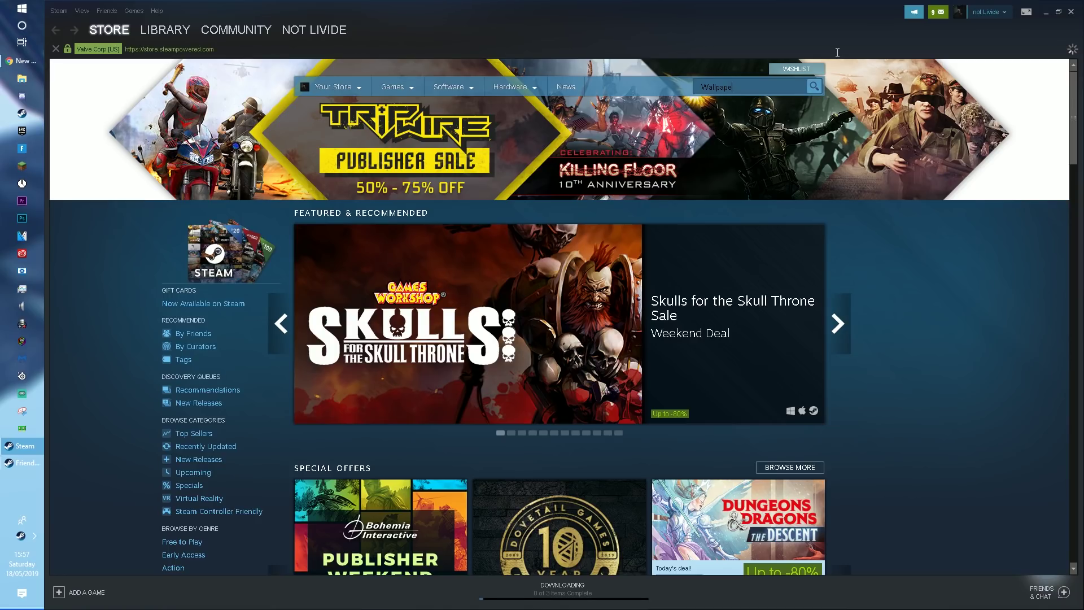
text(r Engine)
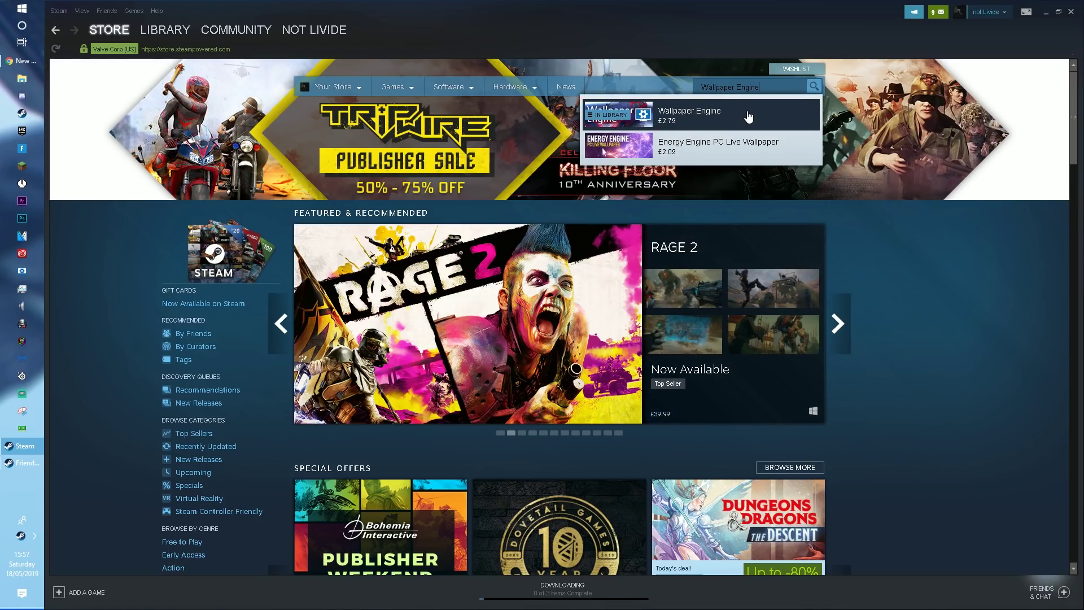
click(749, 117)
View the first preview screenshots and the trailer on the Wallpaper Engine store page
scroll(728, 421, down, 1)
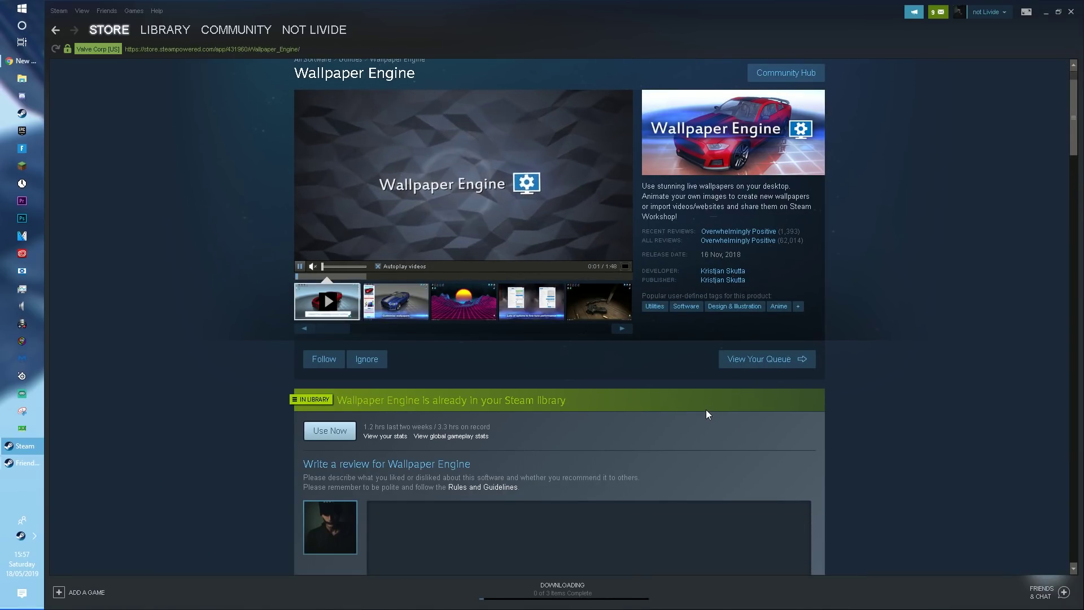
scroll(685, 281, up, 1)
scroll(718, 140, down, 1)
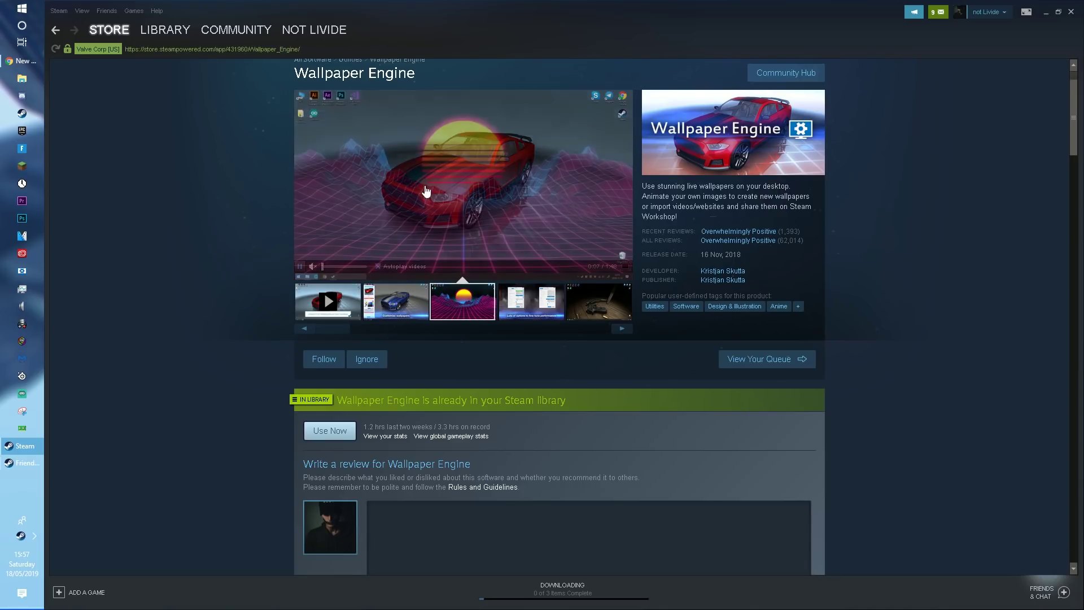
click(462, 301)
click(375, 299)
click(325, 299)
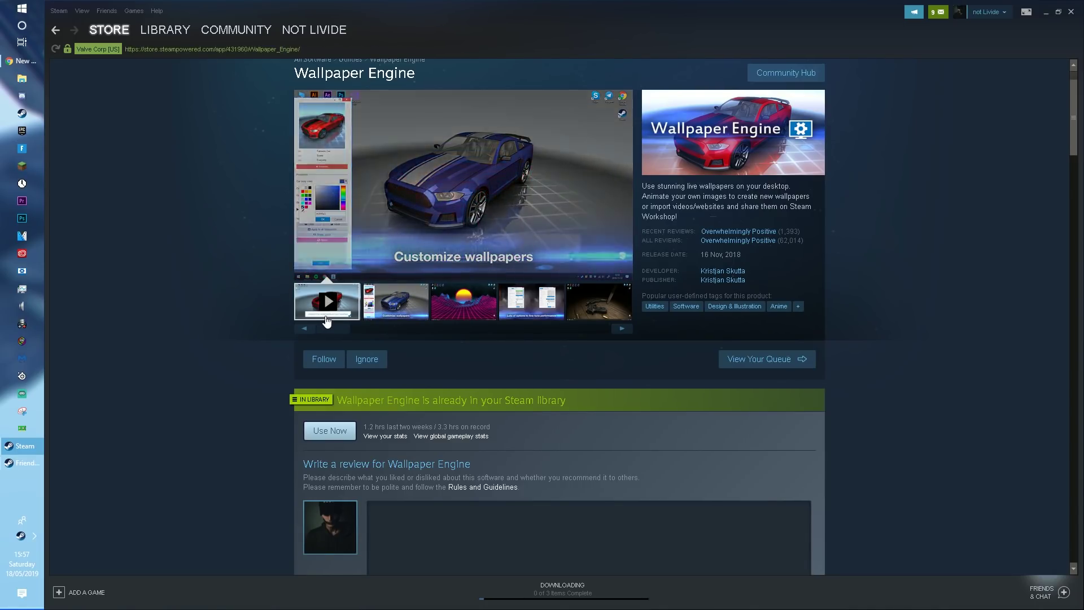
scroll(384, 178, up, 1)
Examine the purchase section with the price and the review area of the Wallpaper Engine store page
scroll(458, 303, down, 9)
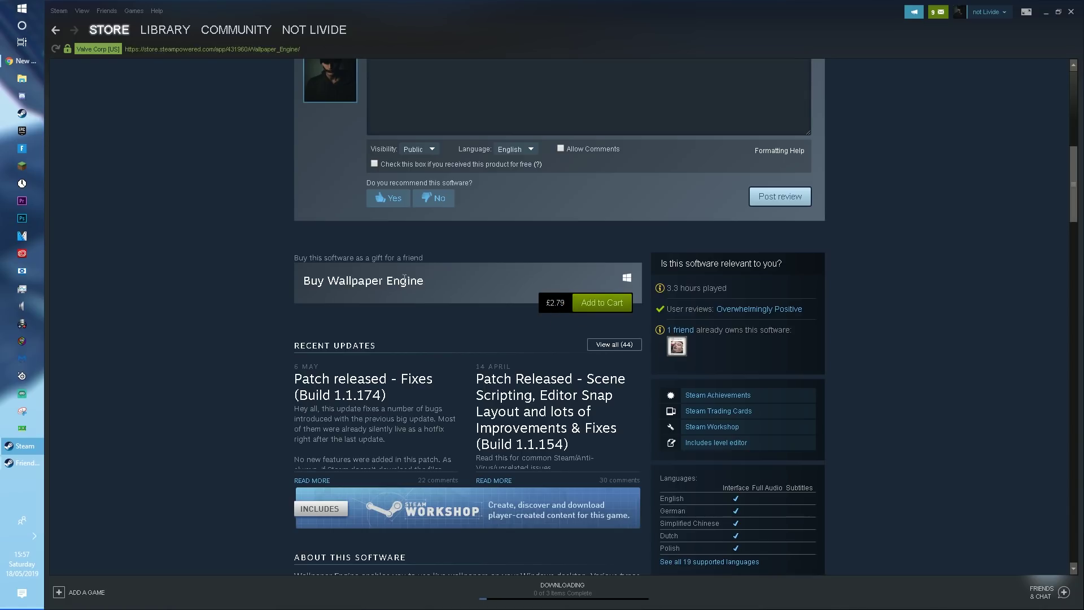
scroll(444, 291, up, 7)
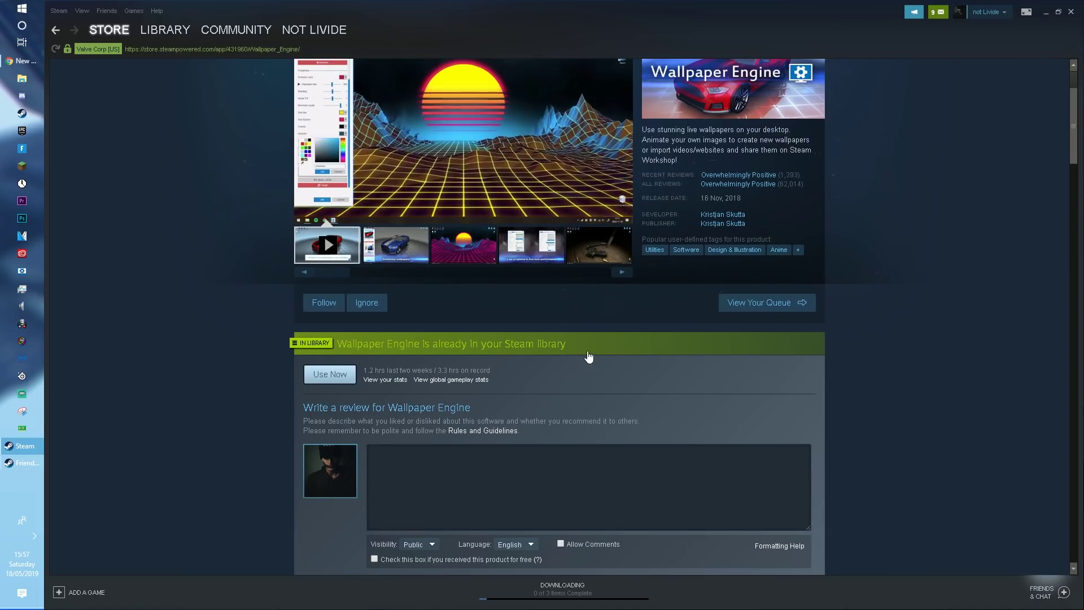
scroll(588, 355, down, 4)
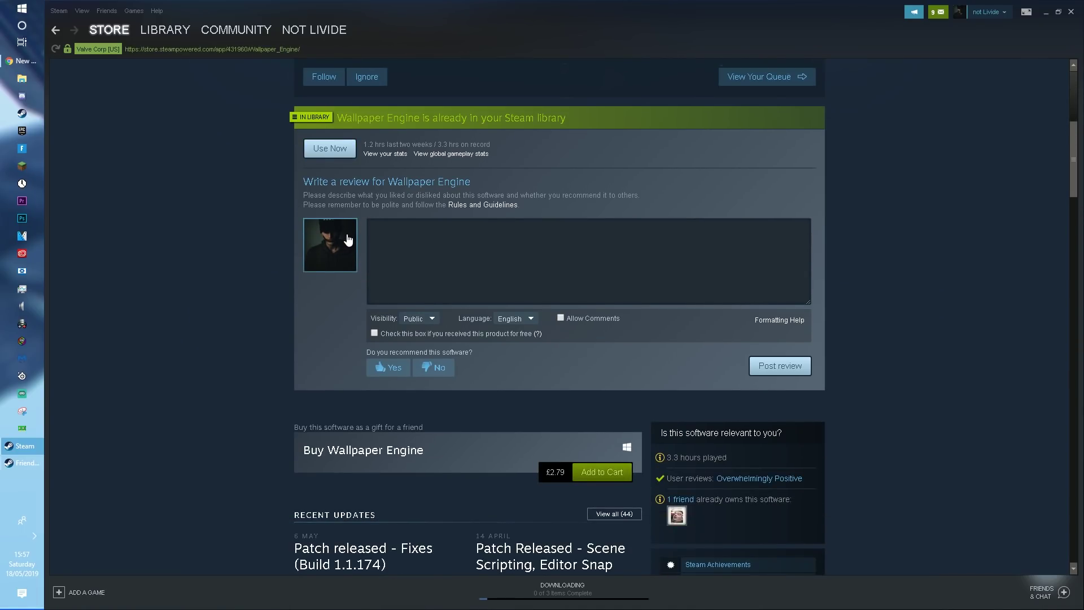
scroll(466, 211, up, 6)
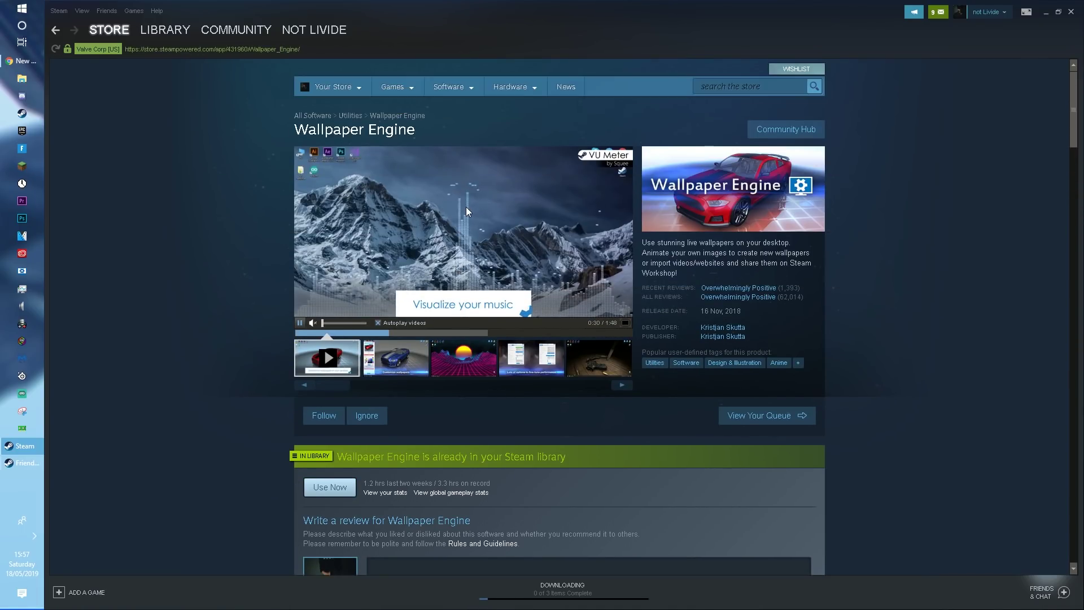
Browse the other preview screenshots of Wallpaper Engine and check its purchase option again
click(395, 366)
click(531, 361)
click(601, 366)
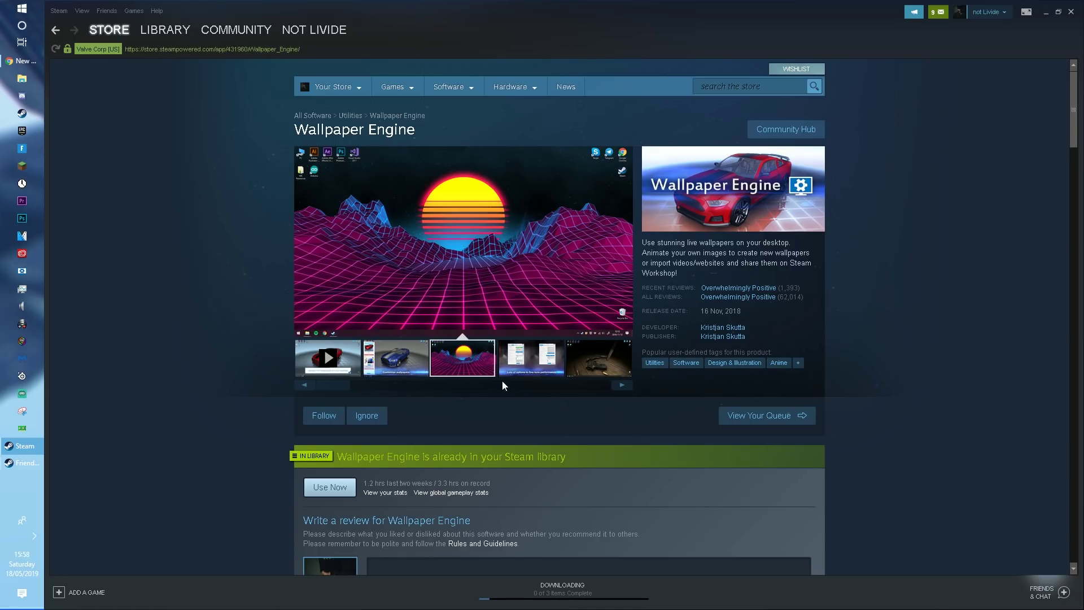
scroll(502, 381, down, 7)
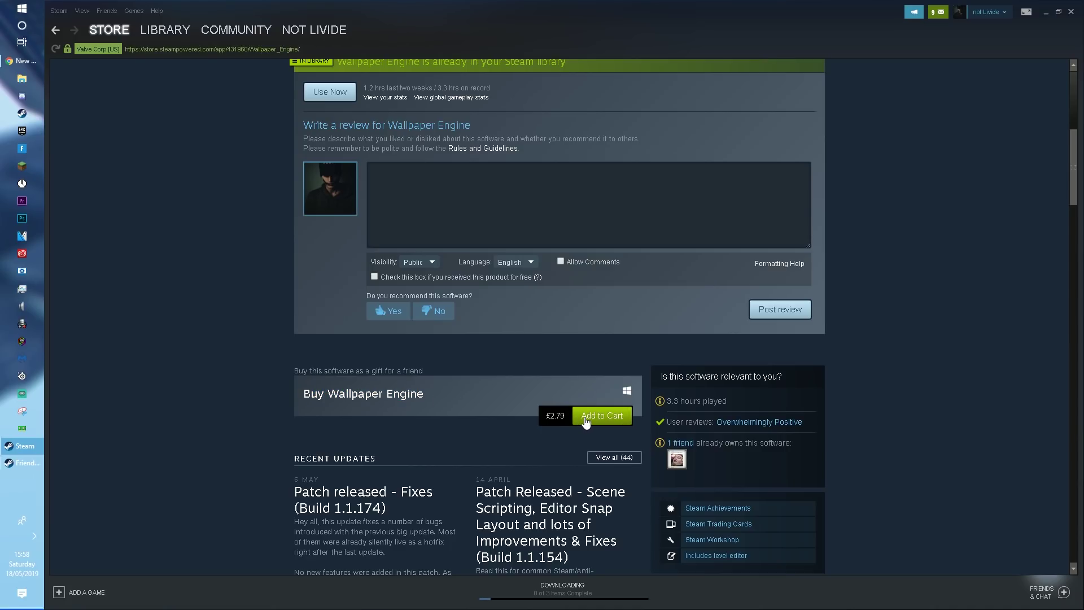
scroll(473, 287, up, 7)
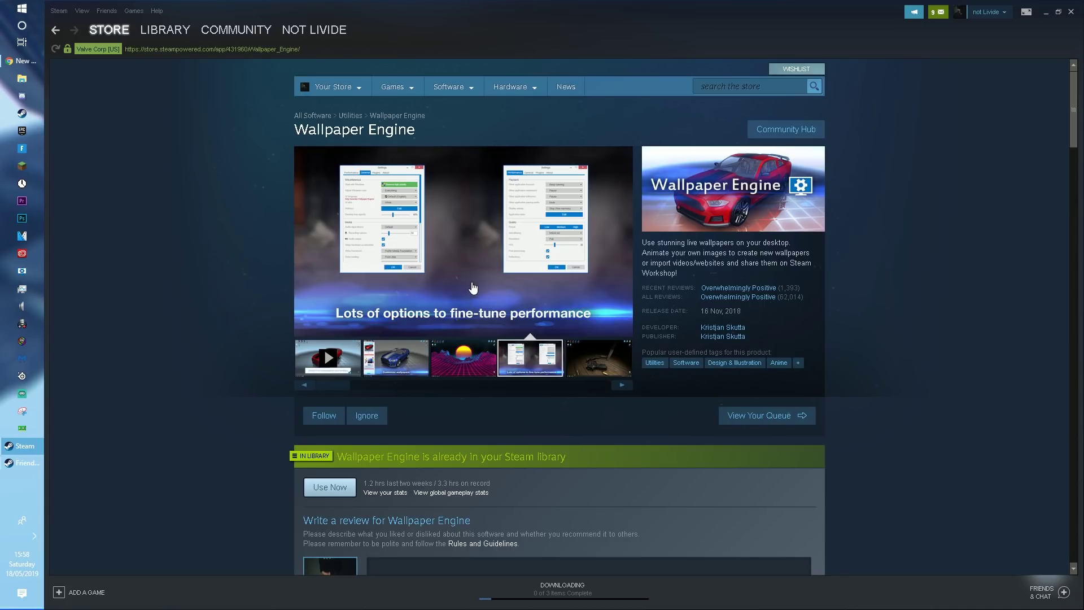
click(620, 385)
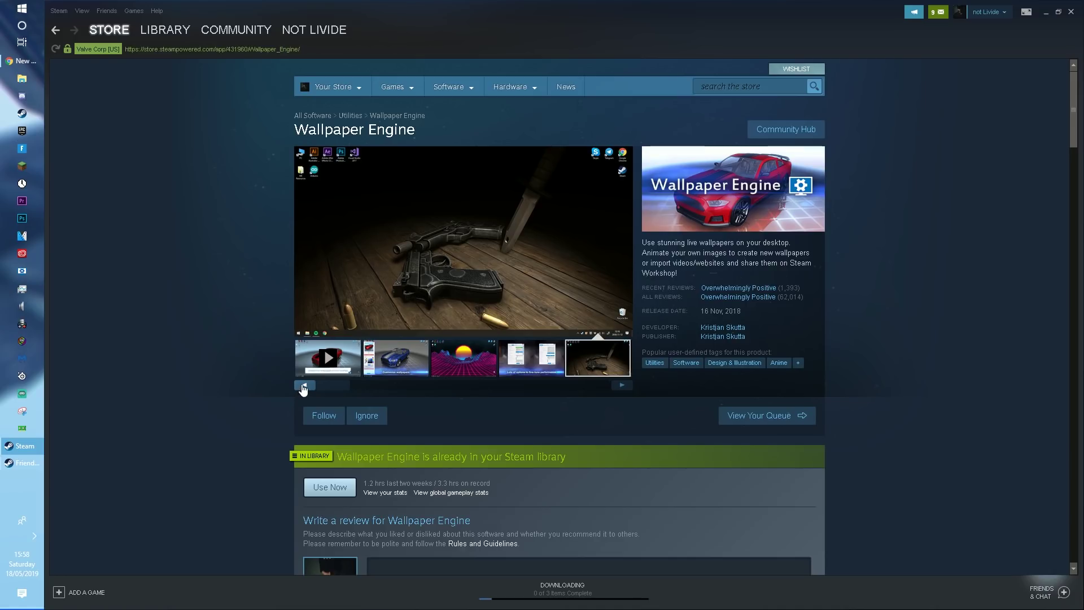
click(304, 385)
click(621, 385)
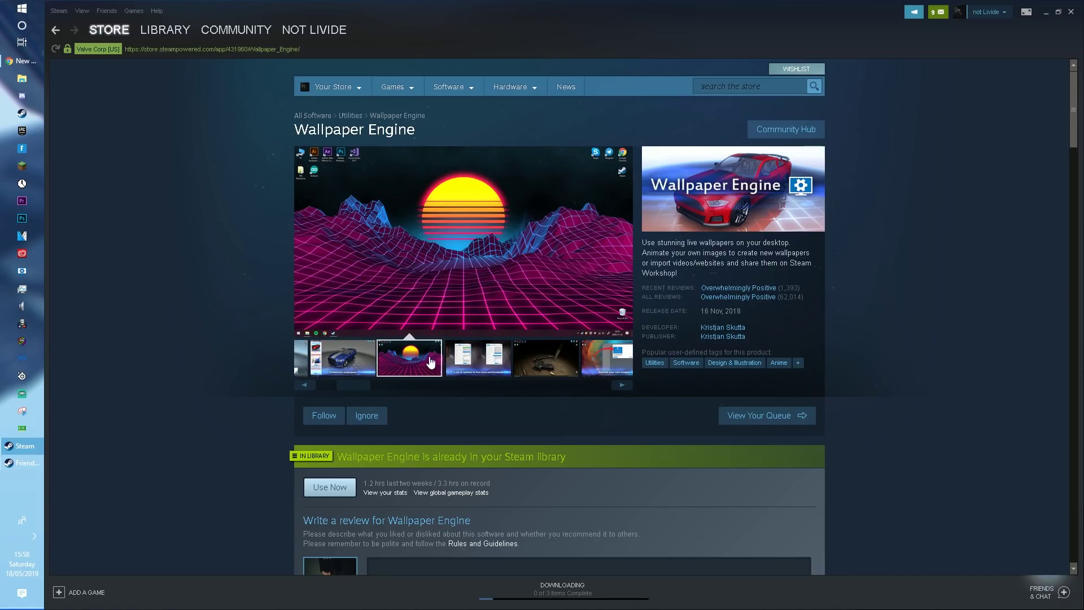
Review the preview screenshots and the purchase section once more on the Wallpaper Engine store page
click(622, 385)
scroll(418, 341, down, 3)
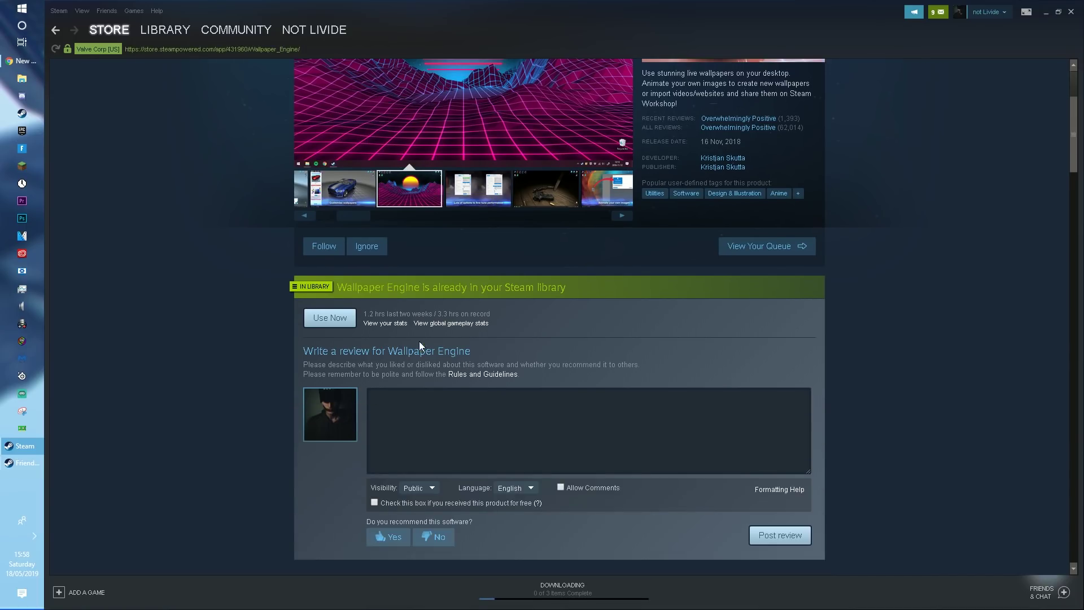
scroll(440, 368, up, 2)
click(409, 302)
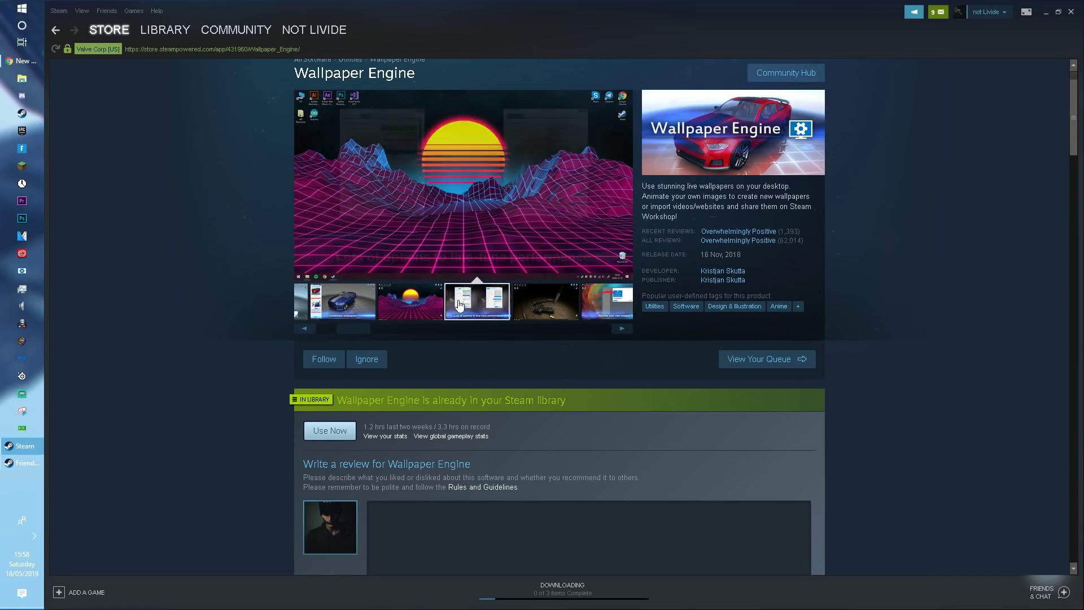
scroll(481, 300, up, 1)
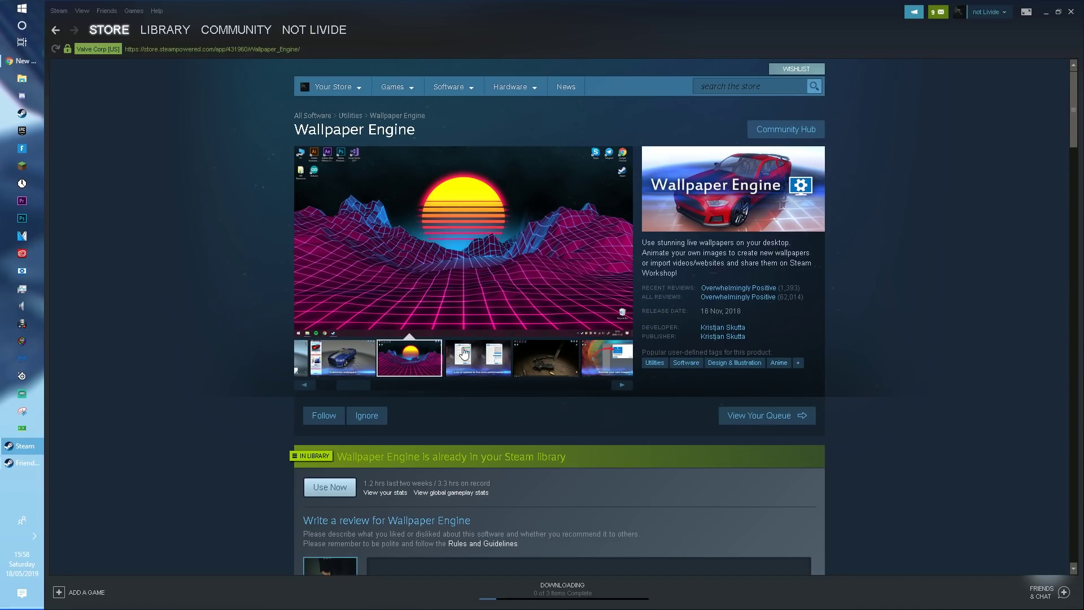
scroll(464, 353, down, 7)
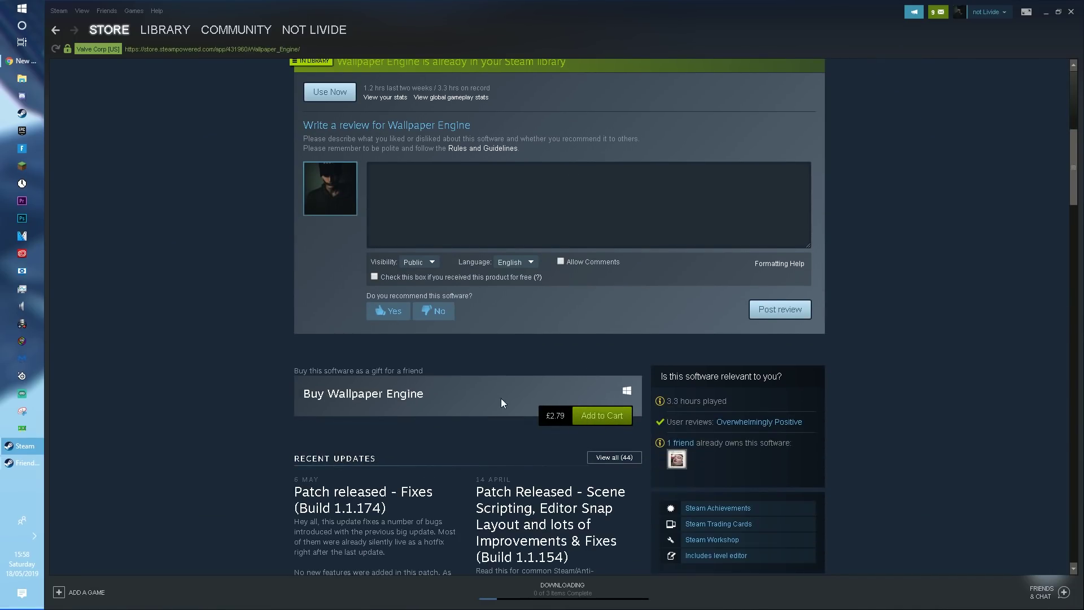
scroll(501, 402, up, 7)
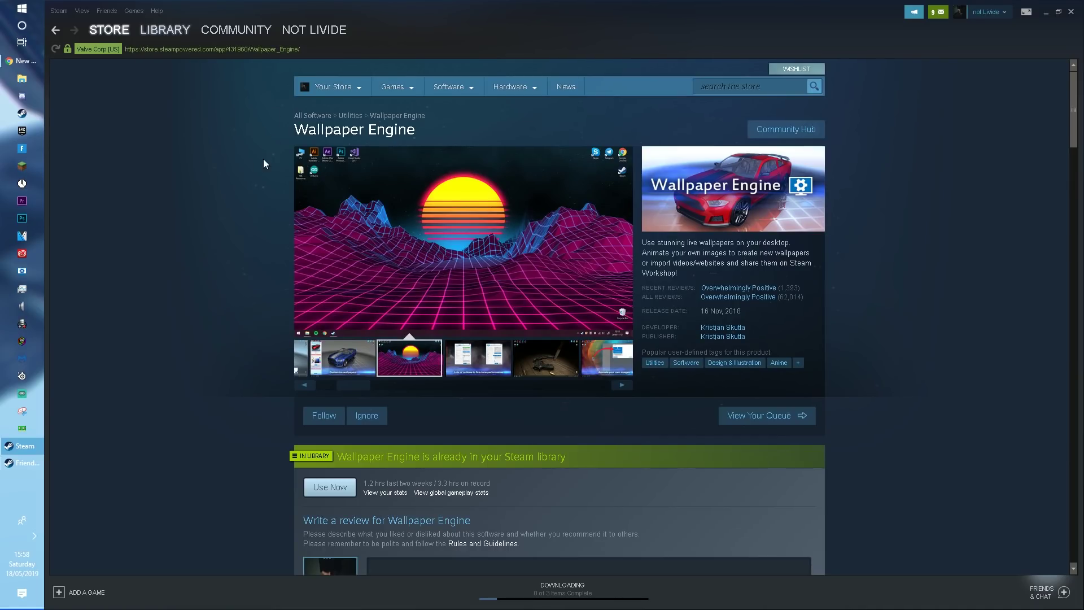
Launch Wallpaper Engine from the Steam library and look through the installed wallpapers
click(165, 30)
click(239, 115)
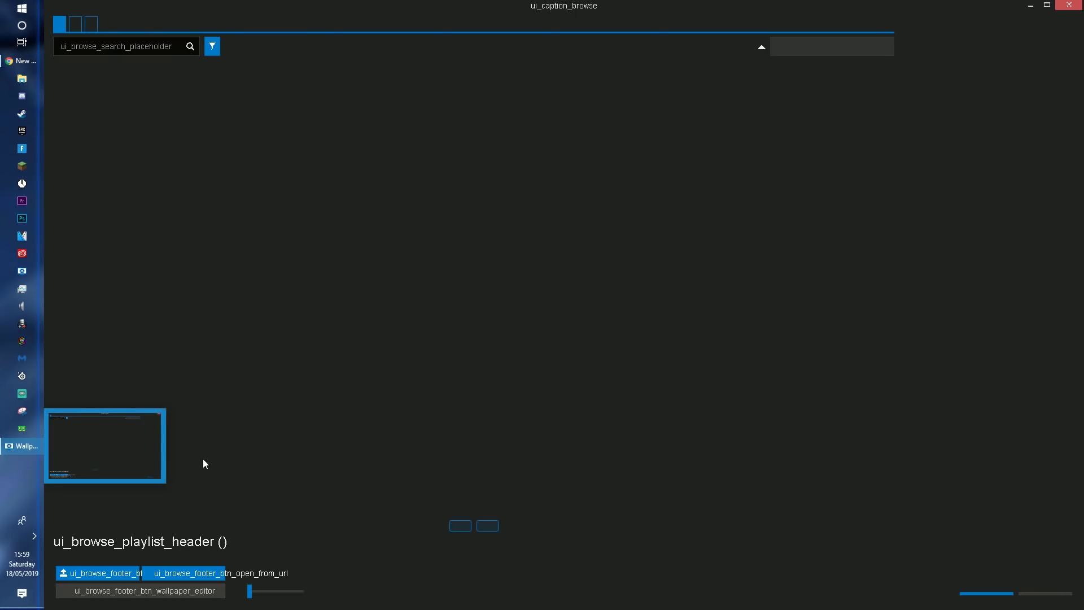
scroll(348, 241, down, 3)
scroll(454, 367, up, 3)
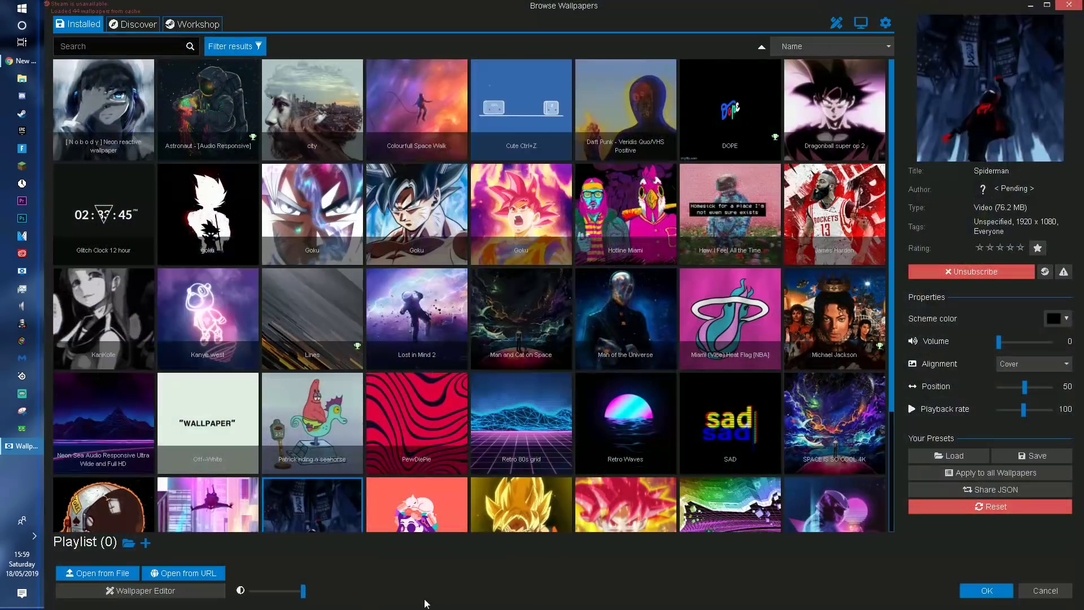
scroll(420, 519, down, 3)
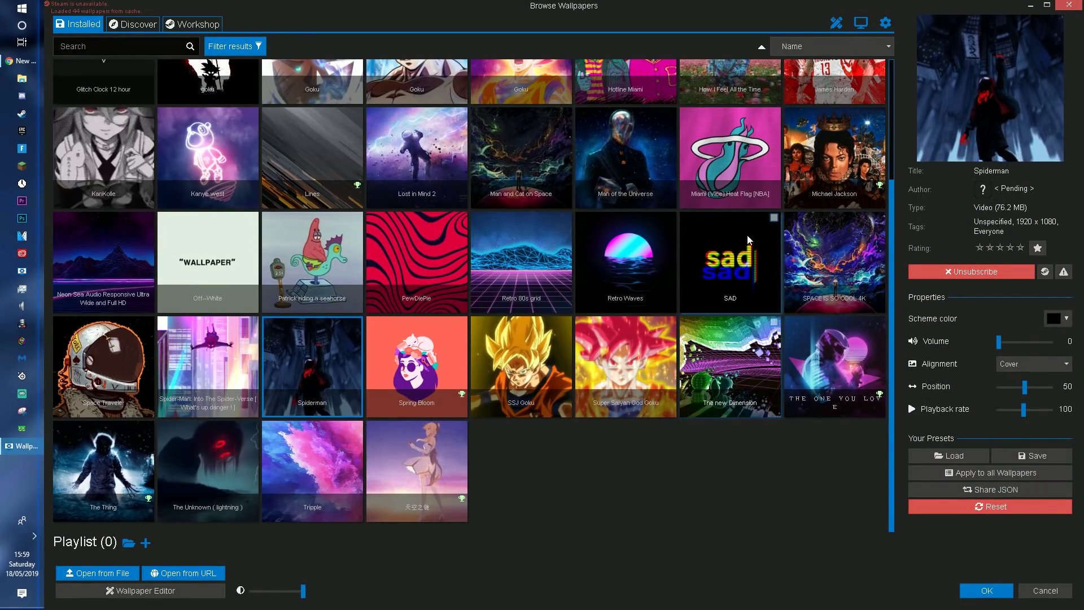
scroll(748, 240, up, 2)
scroll(734, 282, down, 2)
Select the installed wallpaper "The new Dimension", view it on the desktop and return to the wallpaper browser
click(730, 367)
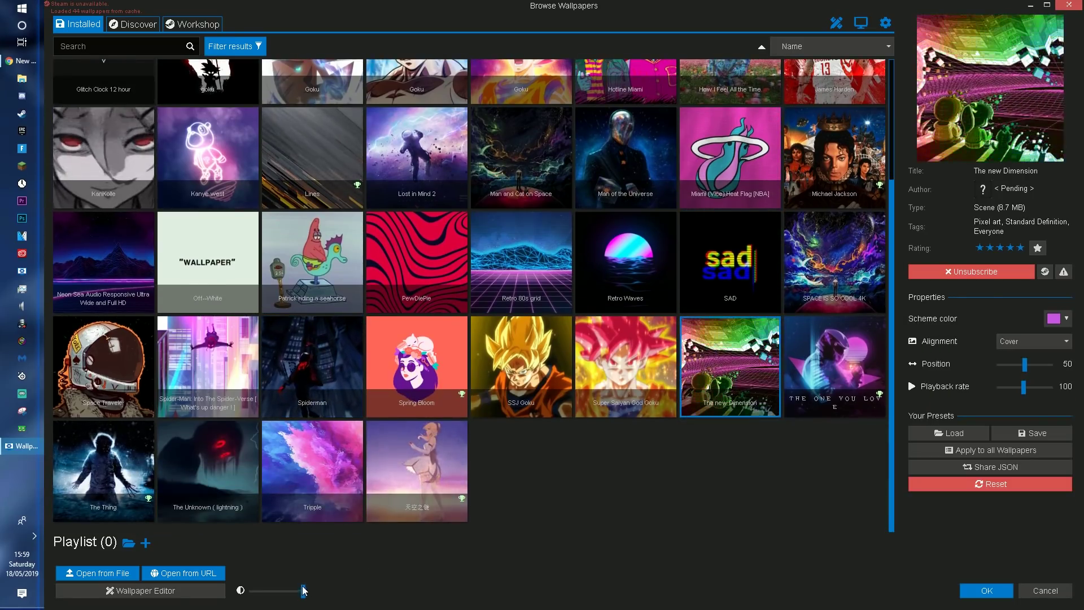
drag(302, 591, 629, 568)
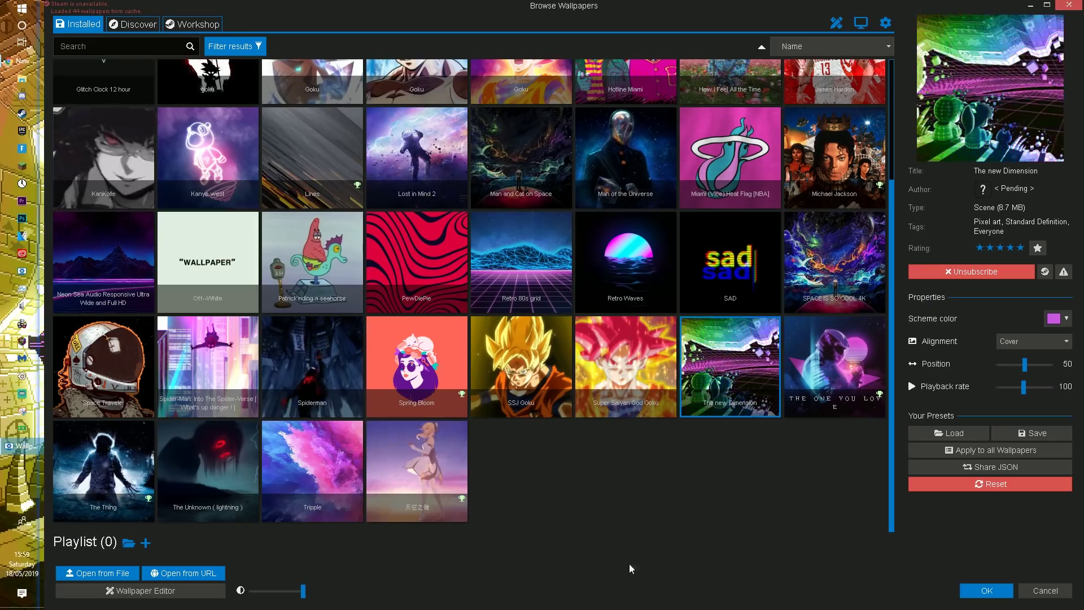
click(1031, 6)
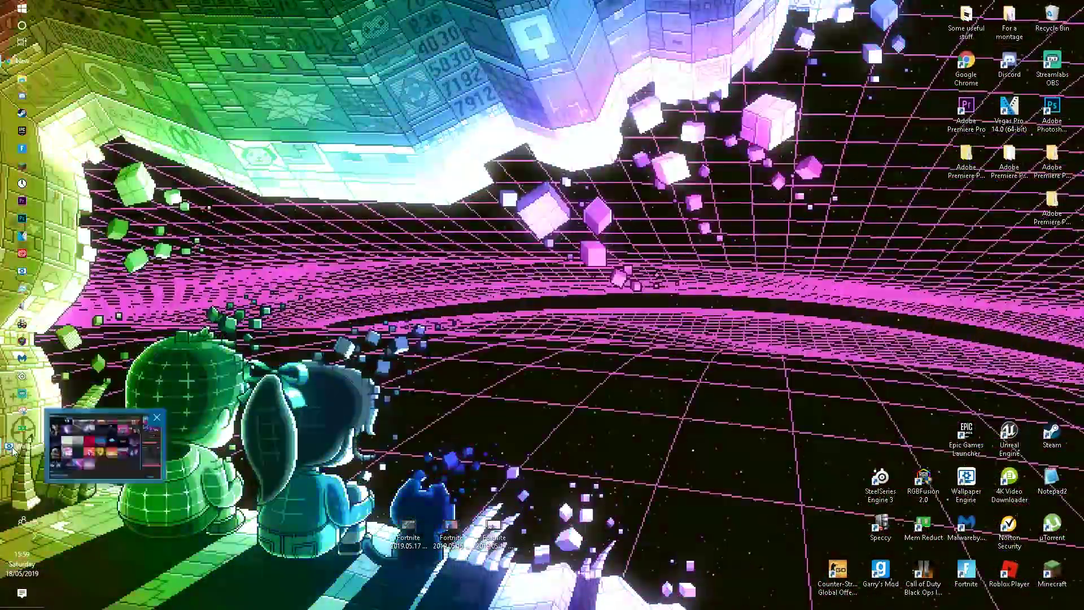
click(13, 450)
Apply the installed wallpaper "KanKolle", view it on the desktop and reopen the wallpaper browser
scroll(108, 288, down, 1)
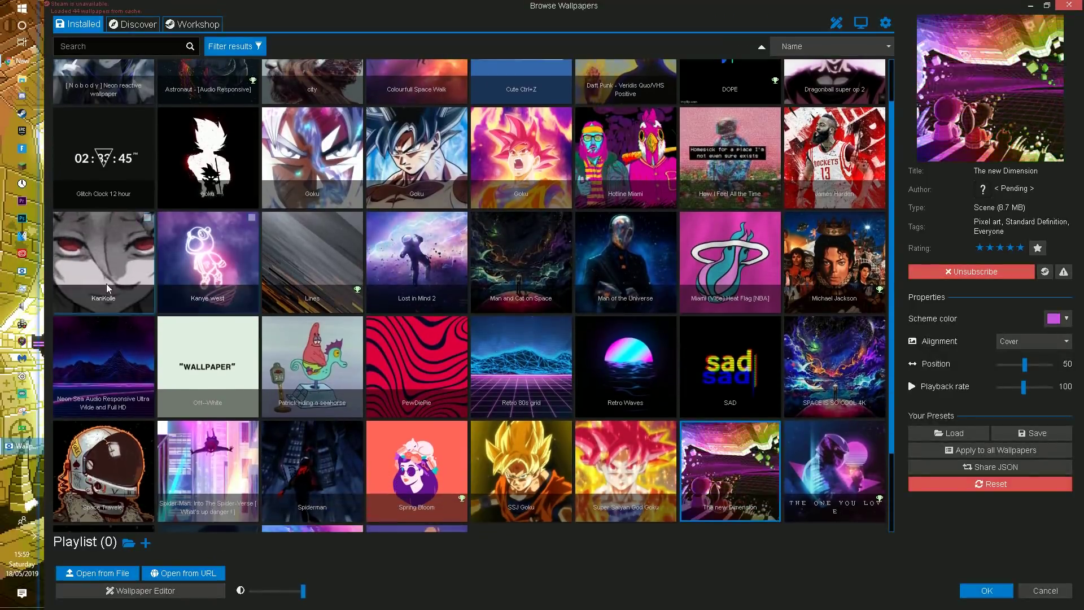
click(106, 284)
click(985, 590)
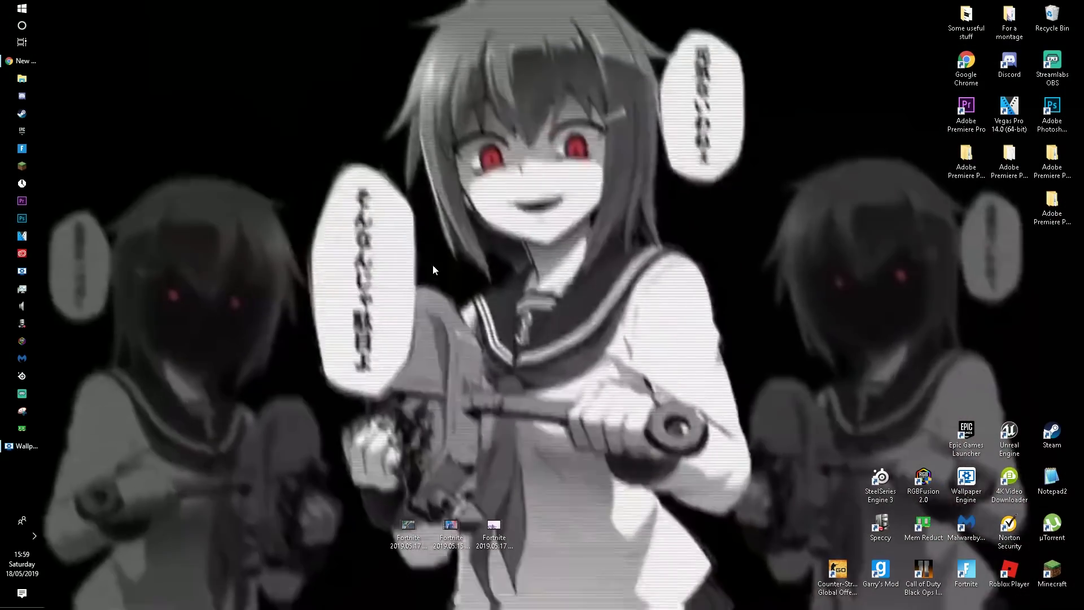
click(26, 444)
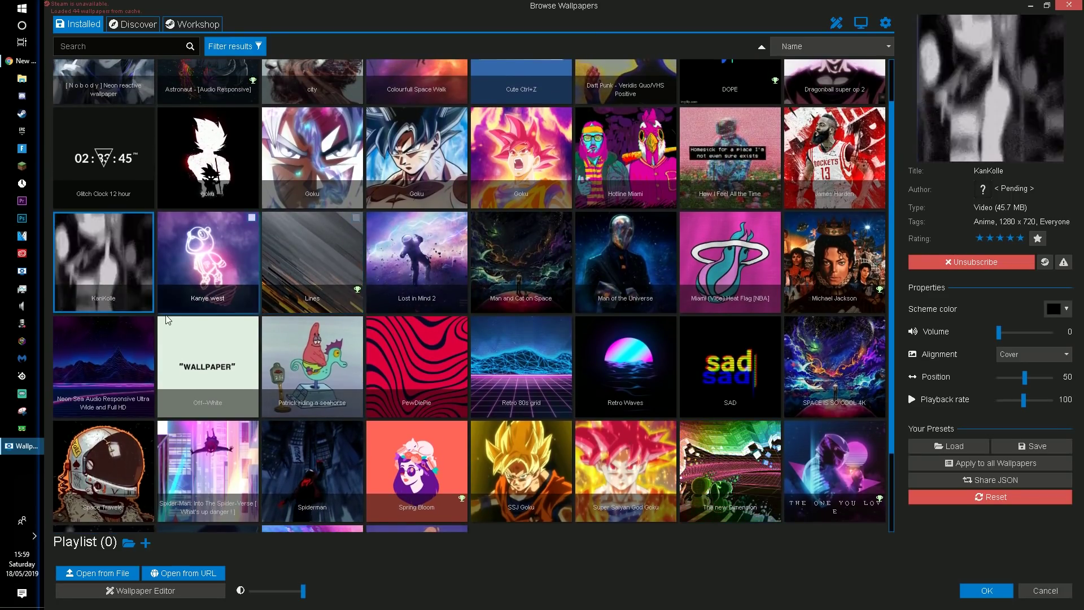
Select the installed wallpaper "Lines" and shrink the wallpaper browser window to view it on the desktop
click(315, 246)
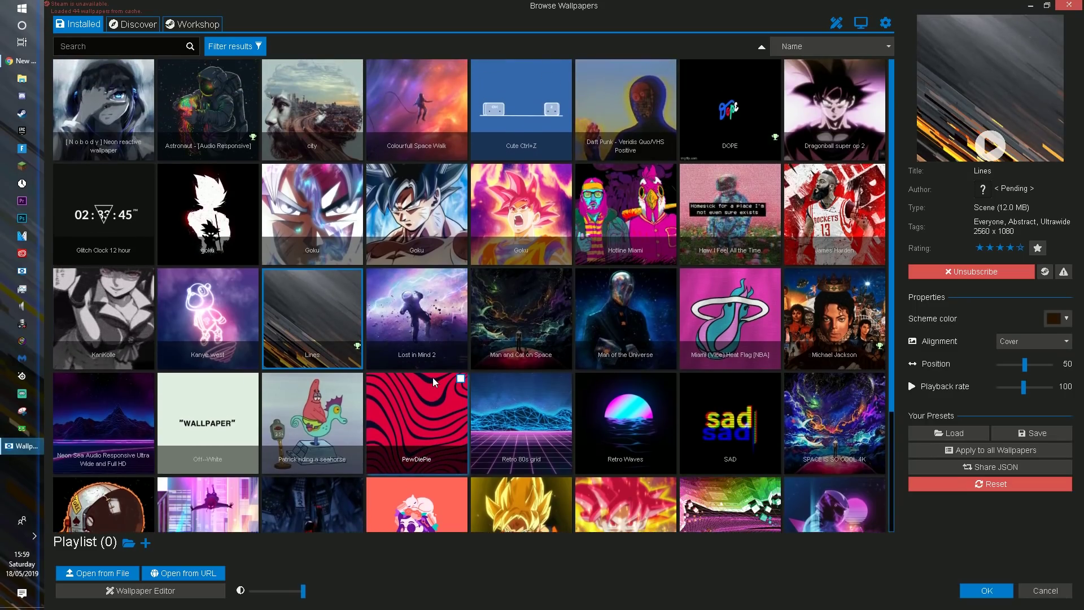
scroll(491, 429, down, 3)
scroll(161, 373, up, 3)
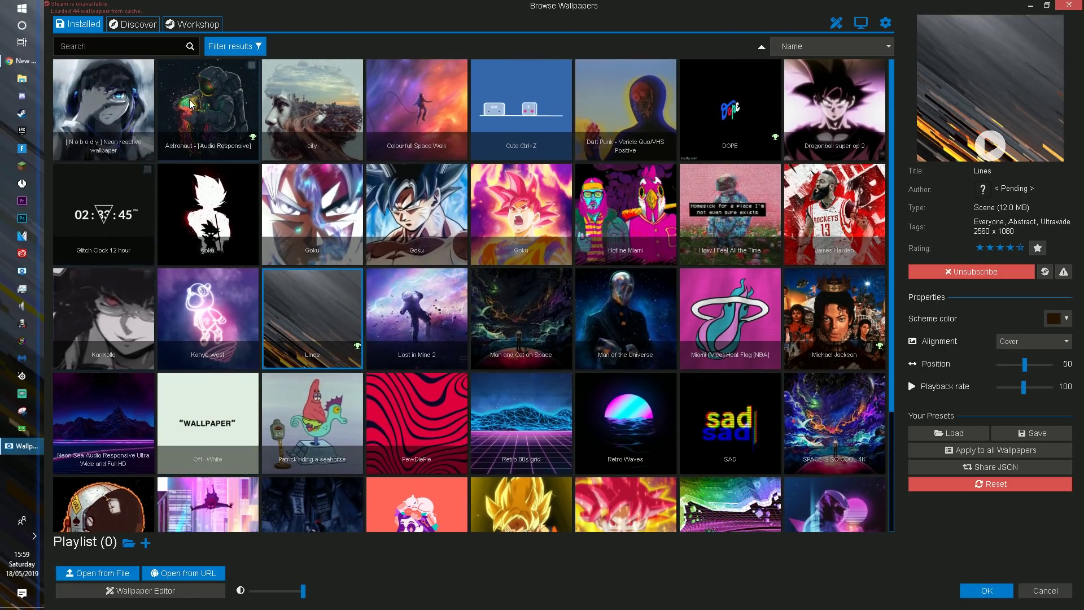
drag(191, 6, 320, 84)
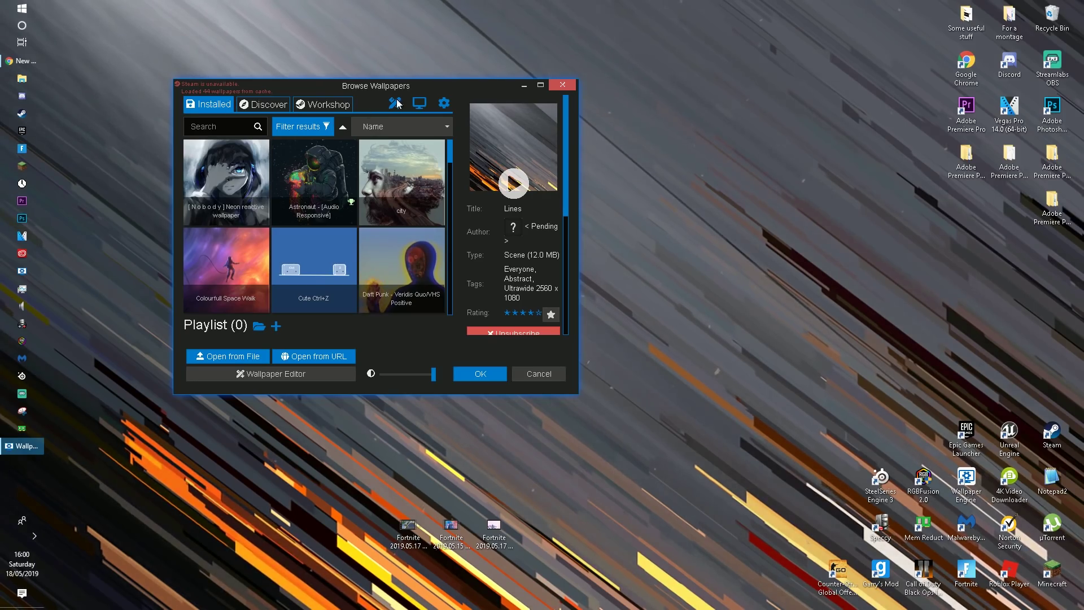
drag(400, 82, 444, 1)
double_click(444, 5)
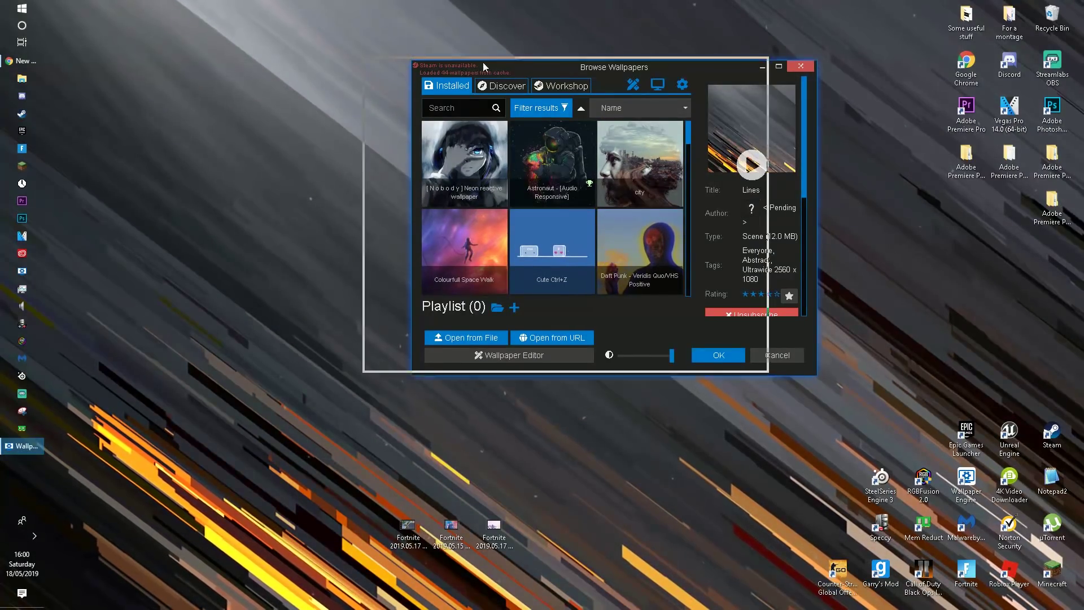
double_click(483, 62)
double_click(325, 7)
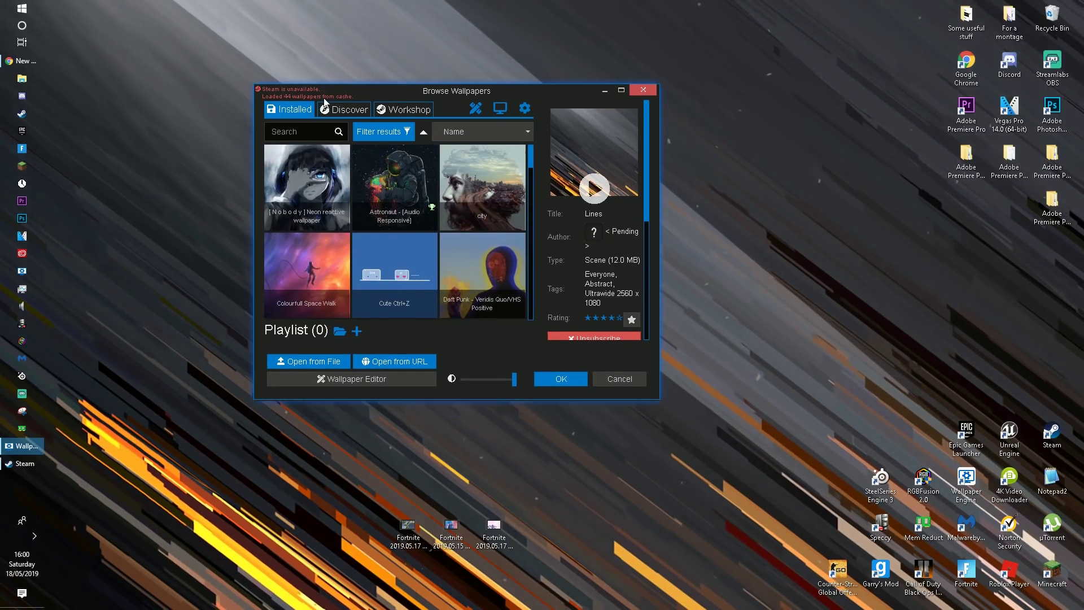
Close the Steam friends list and maximize the wallpaper browser window
click(398, 108)
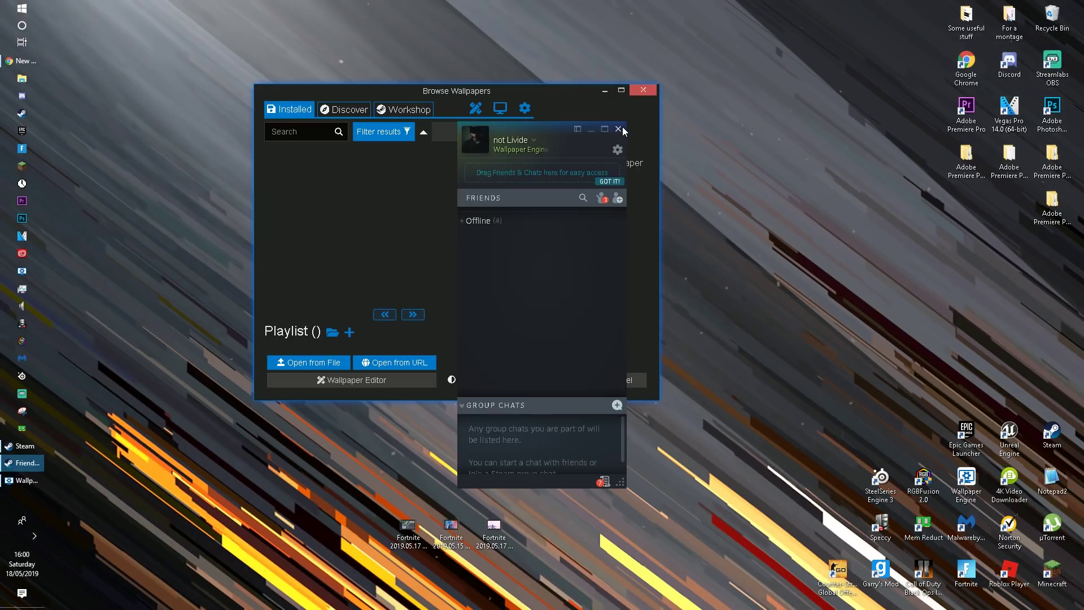
click(618, 129)
double_click(615, 91)
key(alt+z)
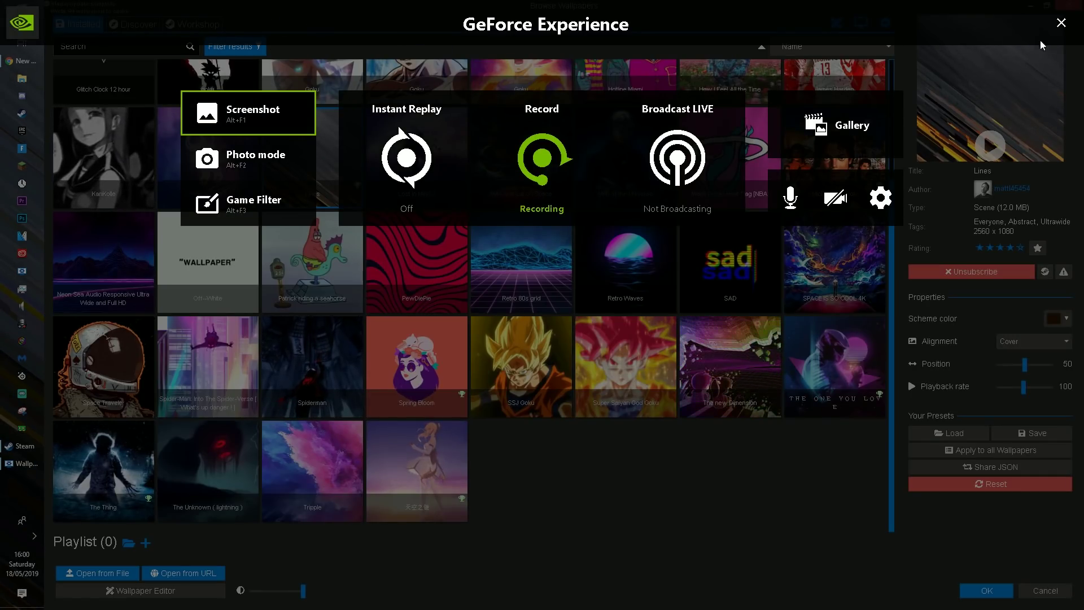
key(alt+z)
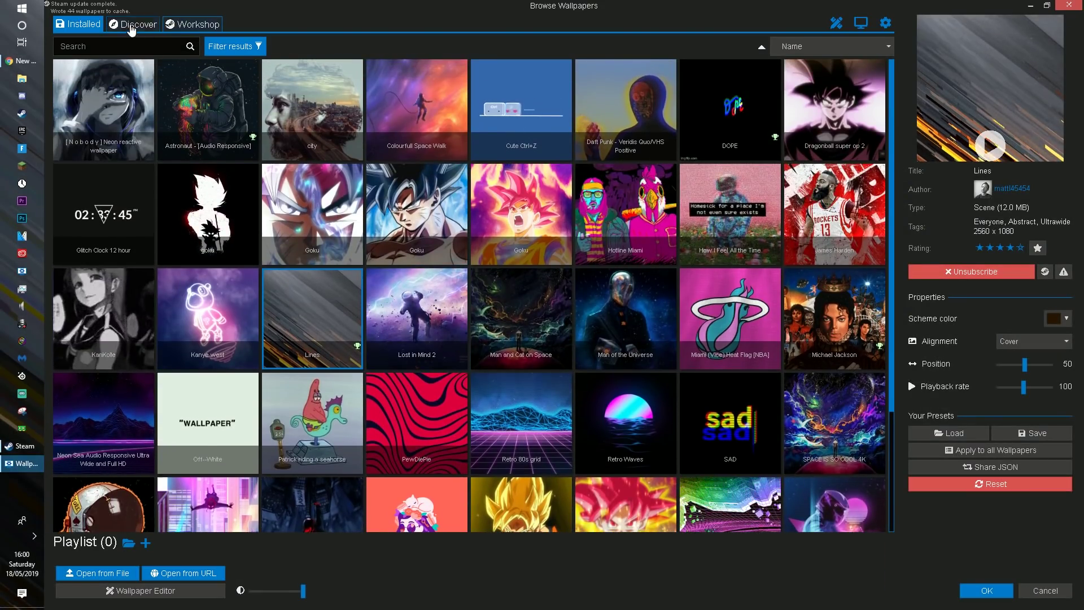
View the Discover page, then open the Workshop with its filter options shown
click(131, 27)
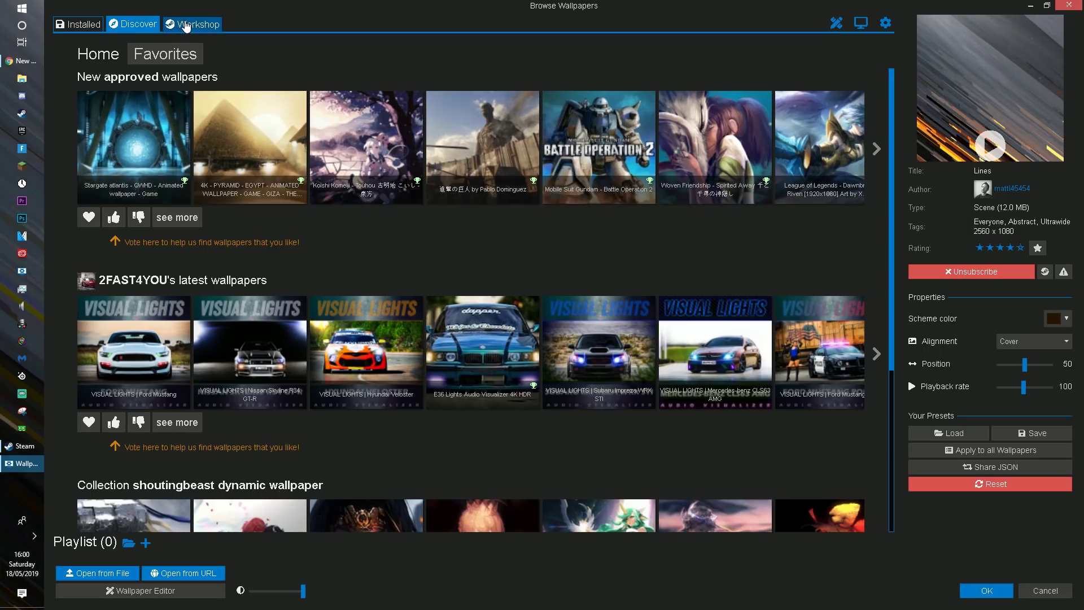
click(186, 25)
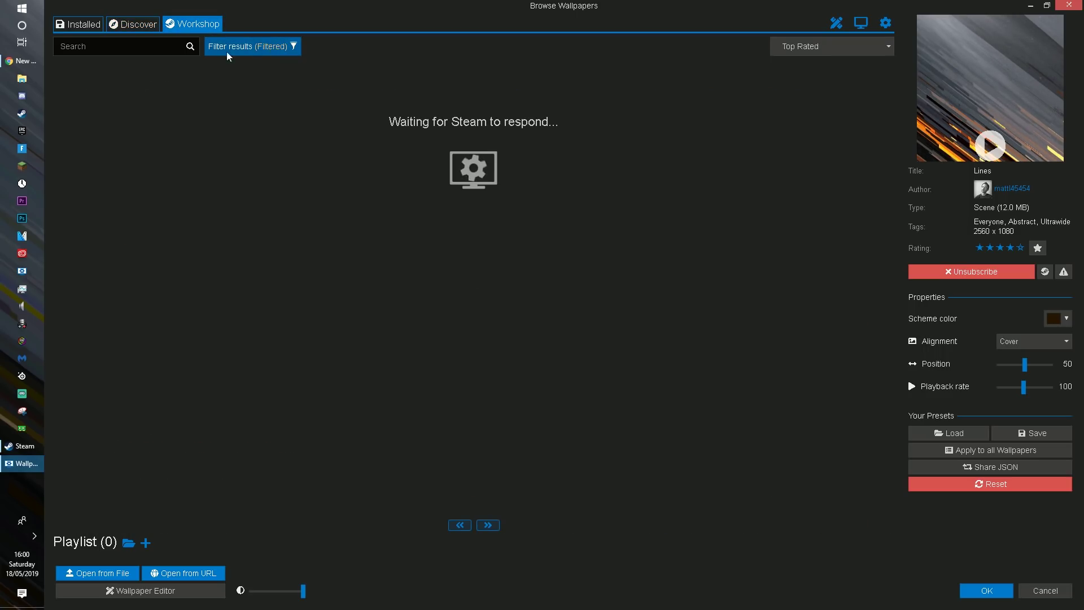
click(234, 49)
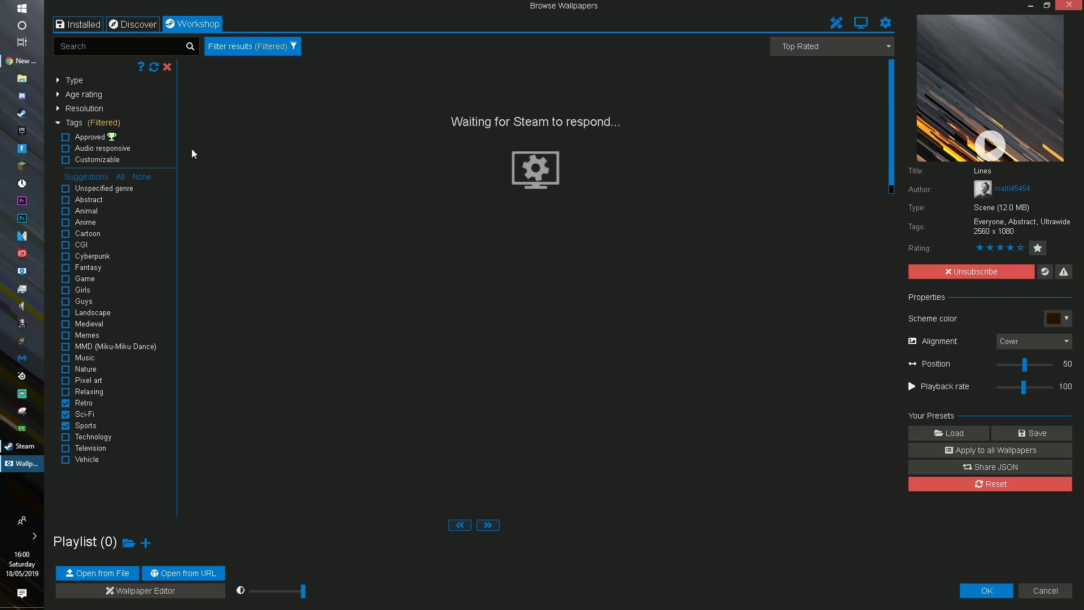
Search the Workshop wallpapers for "Fortnite"
click(249, 46)
text(Fop)
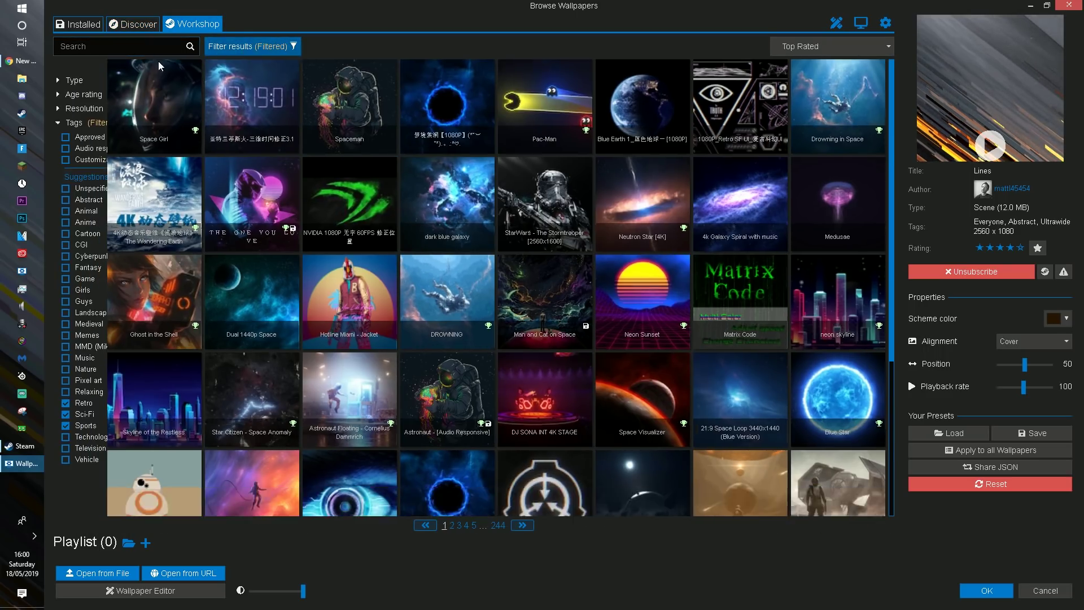
key(BackSpace)
text(rtnite)
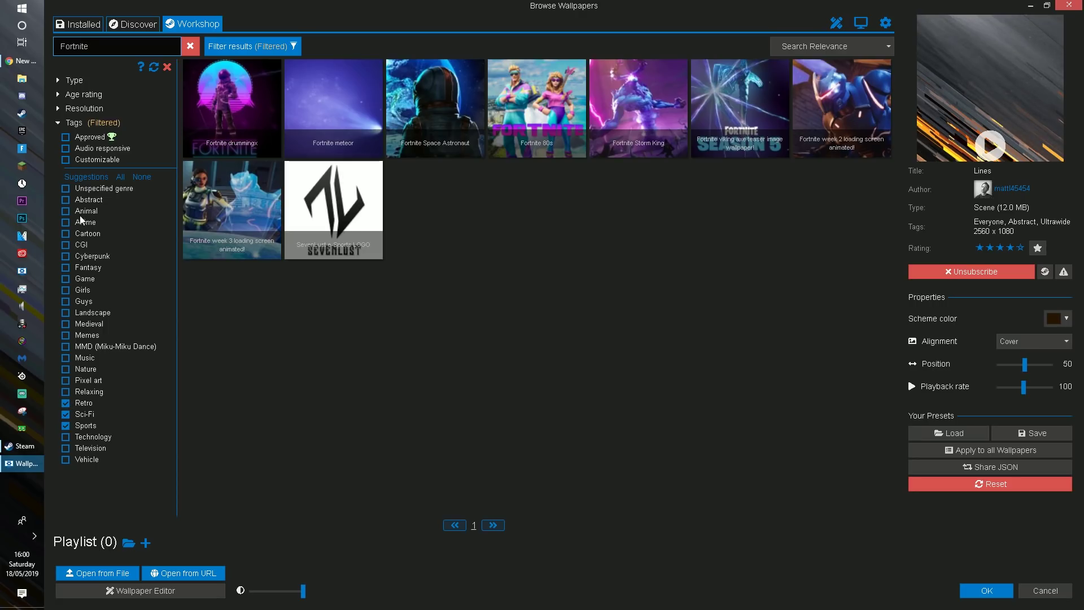
Replace the Retro, Sci-Fi and Sports tag filters with Unspecified genre and look over the Fortnite wallpapers
click(66, 403)
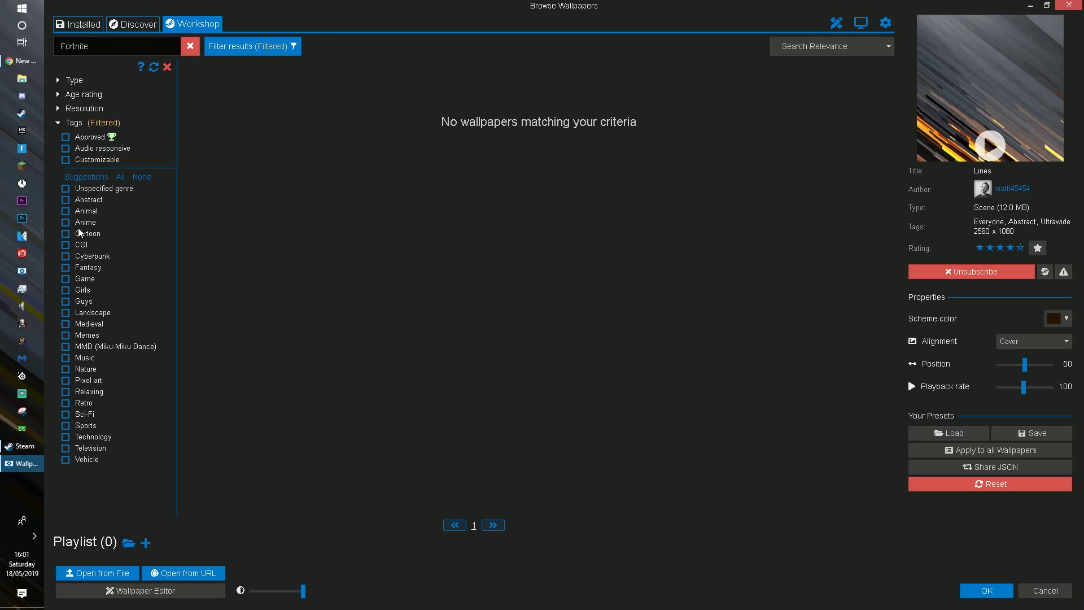
click(66, 189)
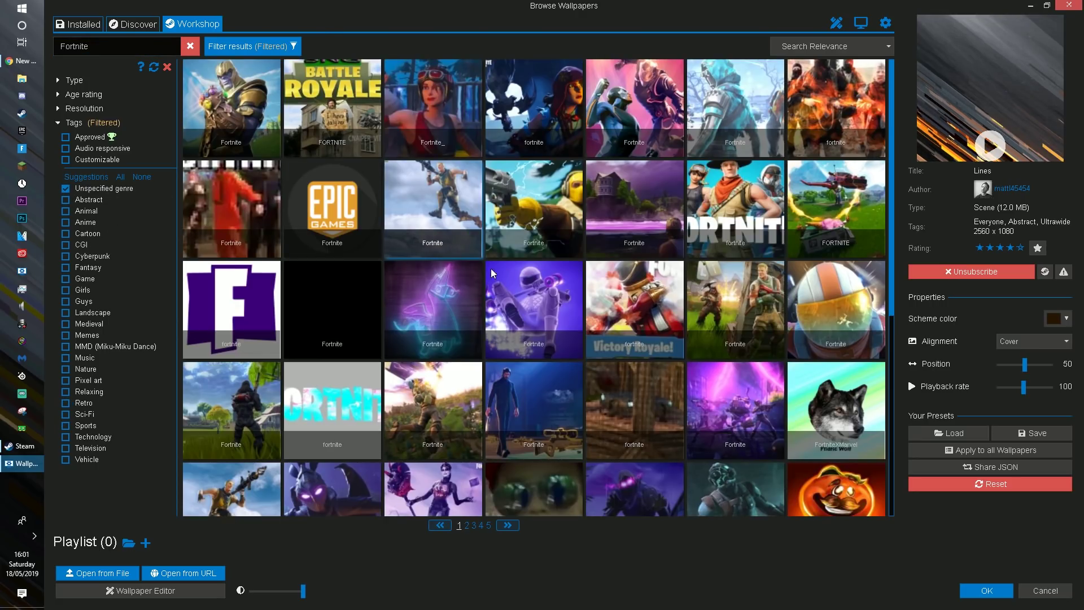
scroll(535, 282, down, 1)
scroll(535, 283, up, 1)
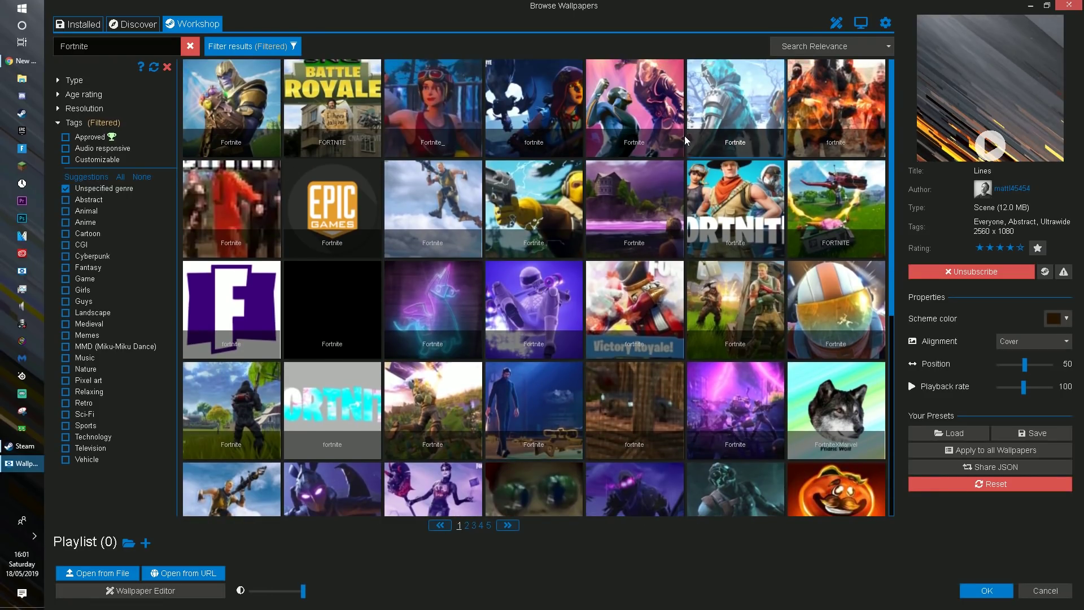
Subscribe to the purple Fortnite wallpaper with the helmeted figure, view it on the desktop and return to the Workshop
click(506, 301)
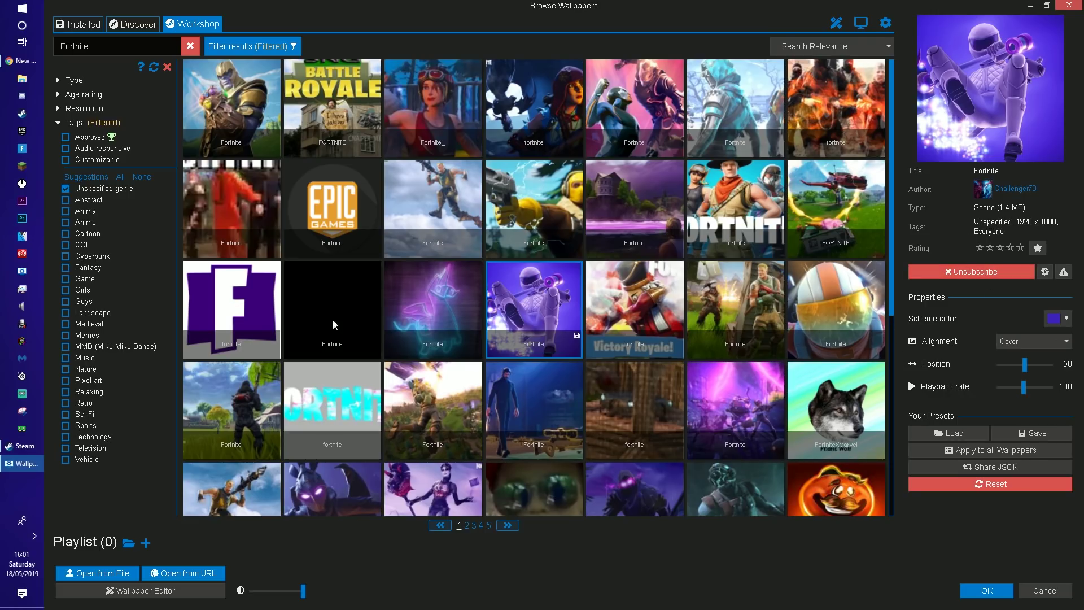
click(1029, 5)
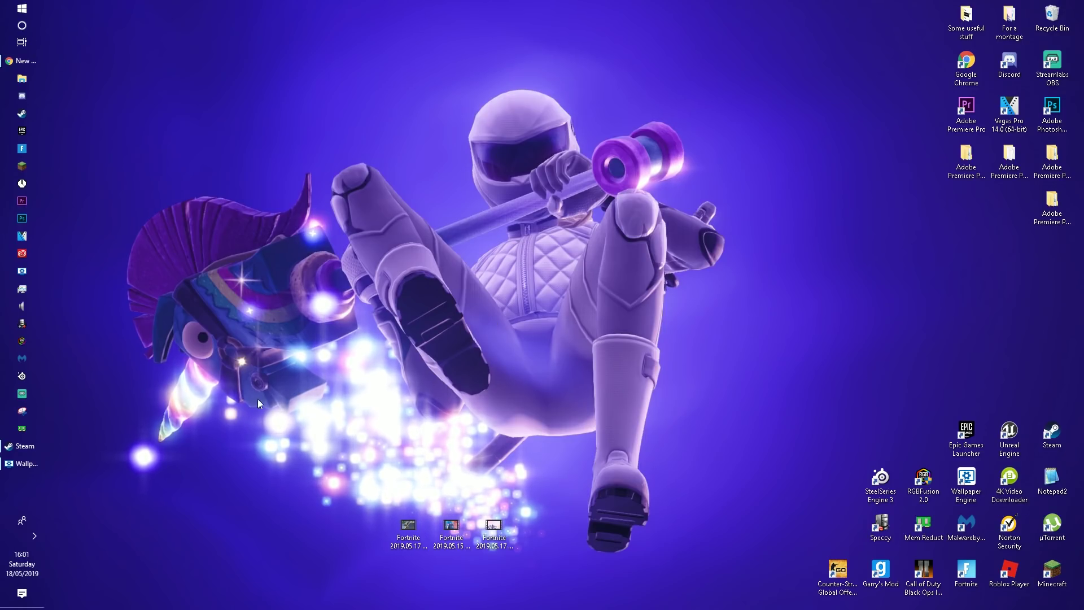
key(alt+Tab)
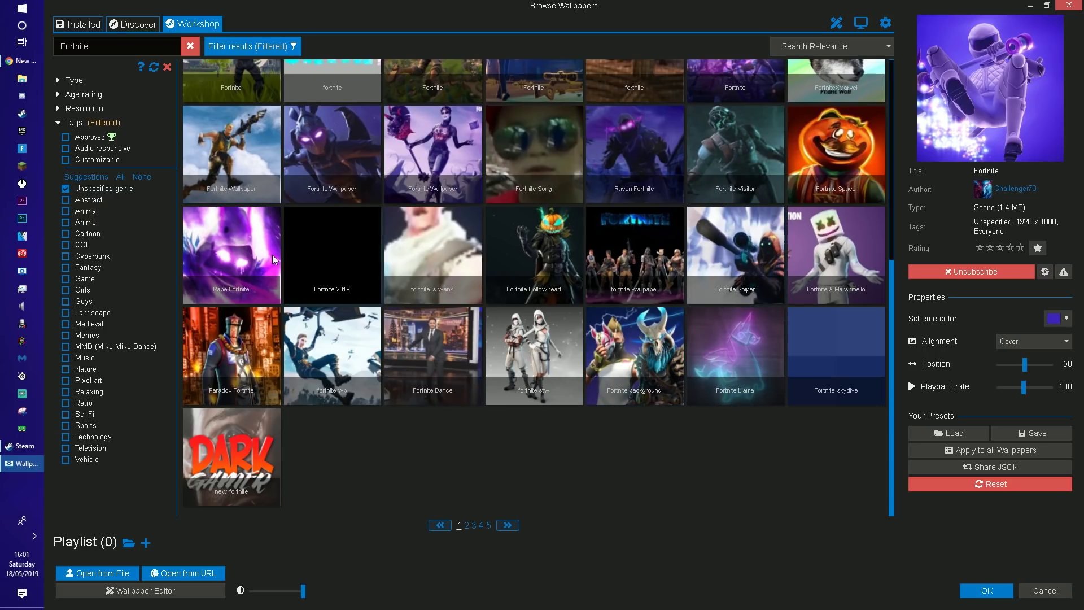
Clear the tag filters and restrict the Fortnite wallpapers to the Game tag
scroll(272, 260, up, 6)
click(141, 176)
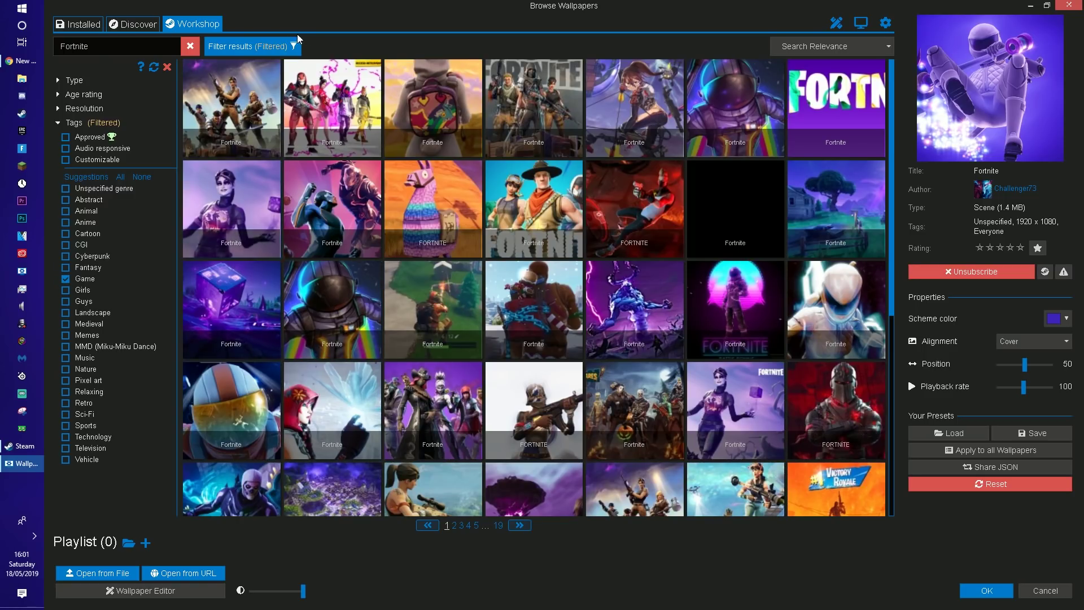
Preview the FORTNITE wallpaper with the armed figure on a white background, then open page 2 of the results
click(534, 409)
scroll(430, 439, down, 5)
click(455, 526)
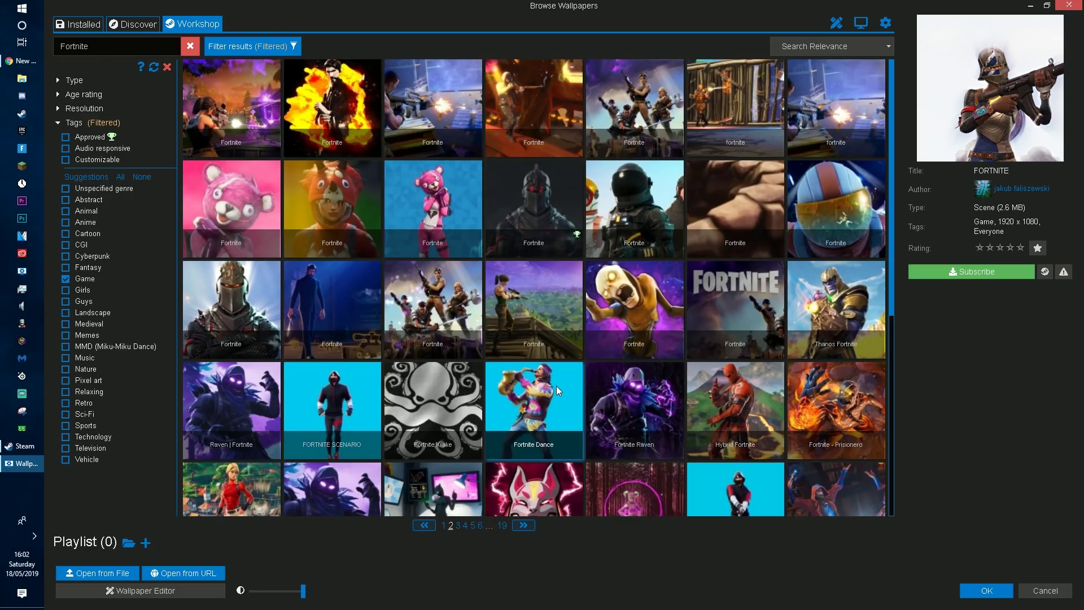
Subscribe to the Fortnite Dance wallpaper with the saxophone player and view it on the desktop
click(554, 384)
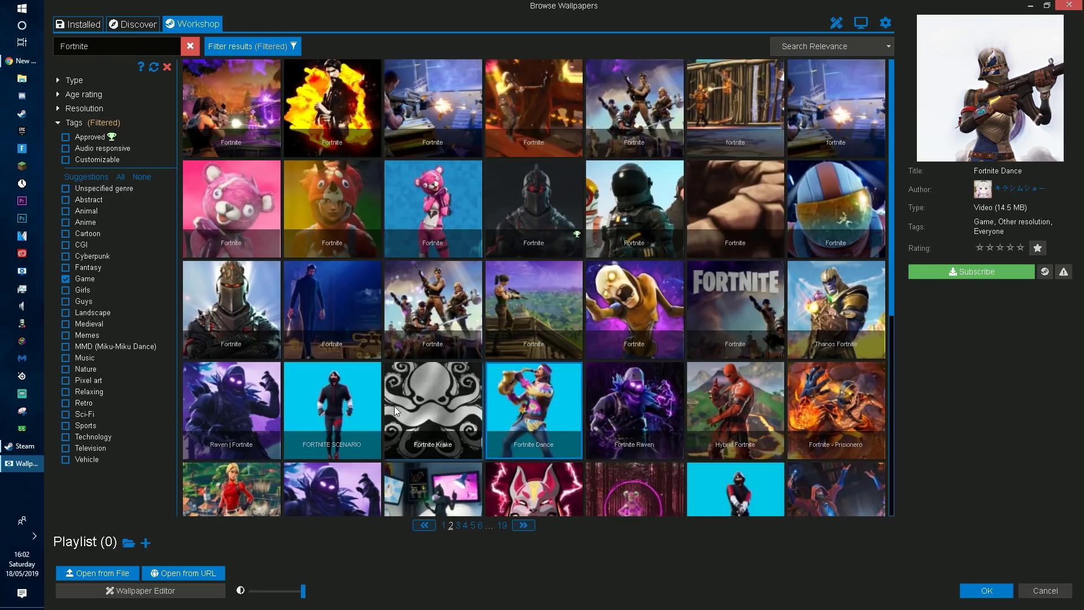
click(943, 269)
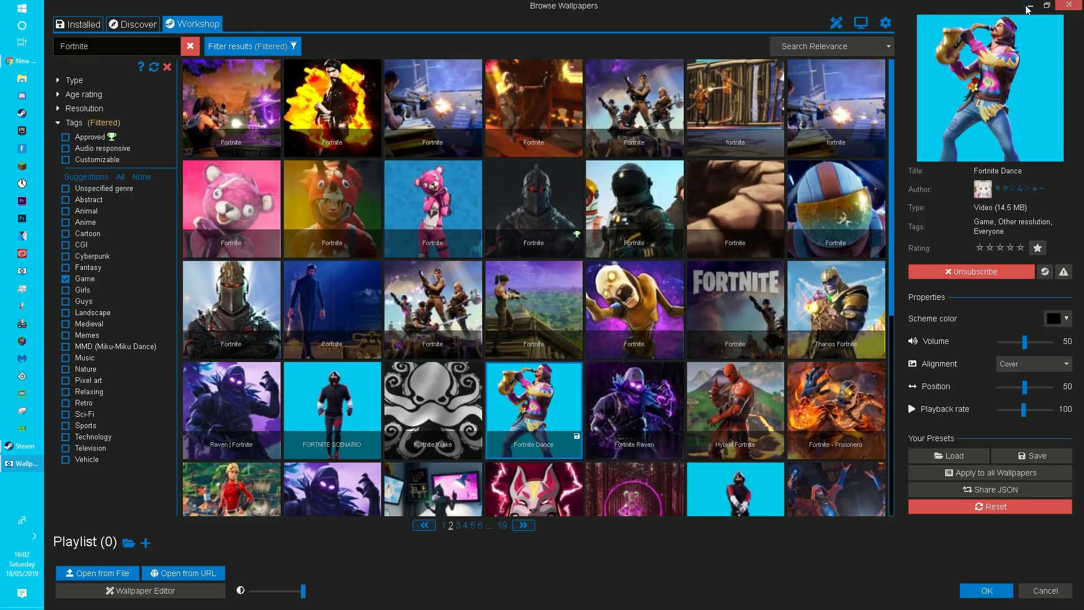
click(1027, 6)
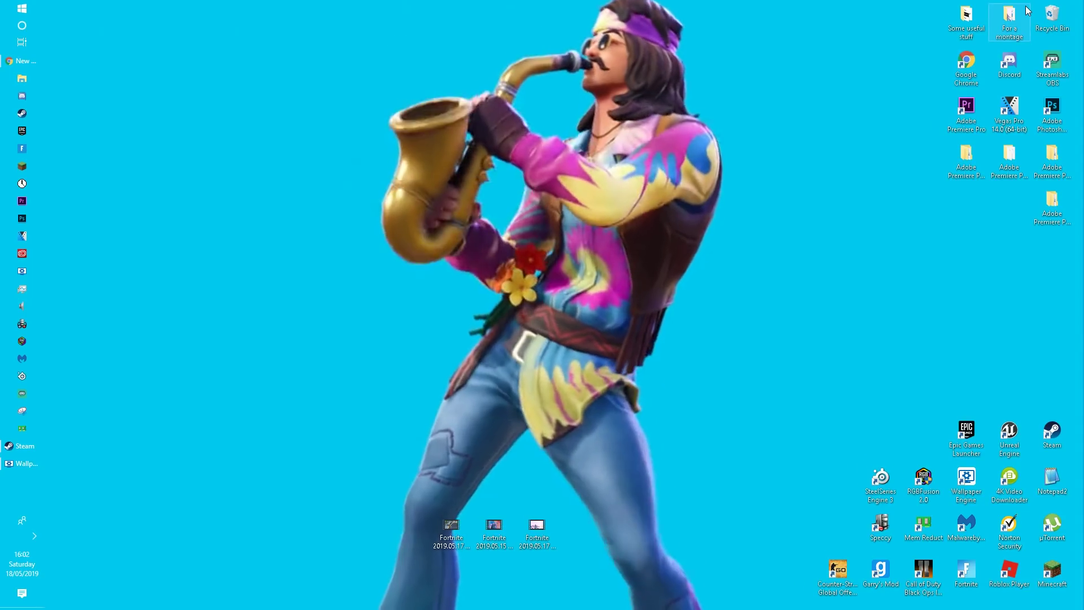
Set the Fortnite Dance wallpaper's volume to 0, view it on the desktop again and return to the Workshop
click(16, 468)
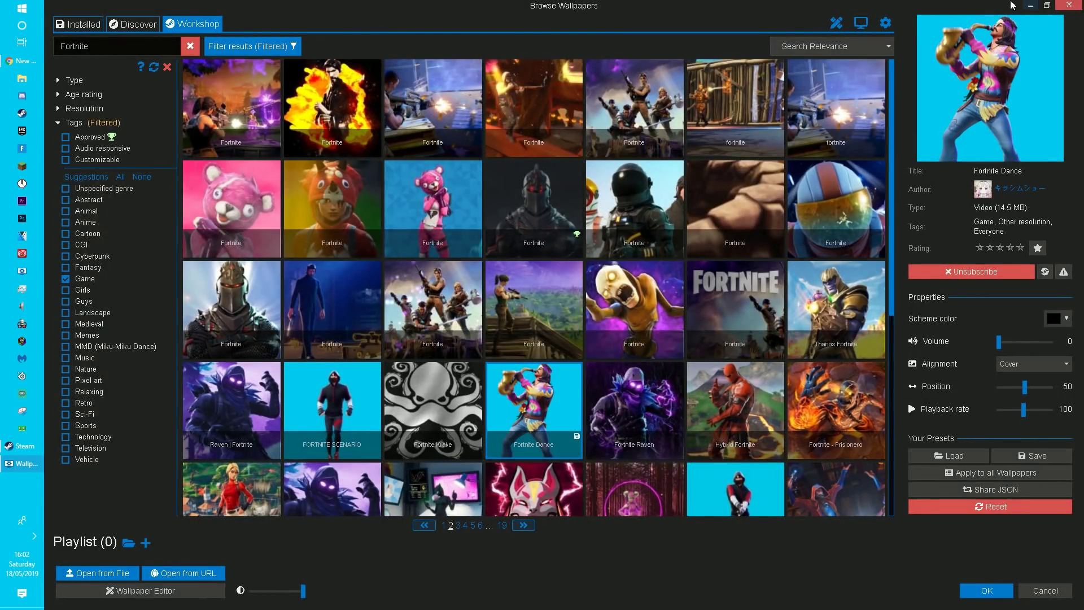
click(1031, 5)
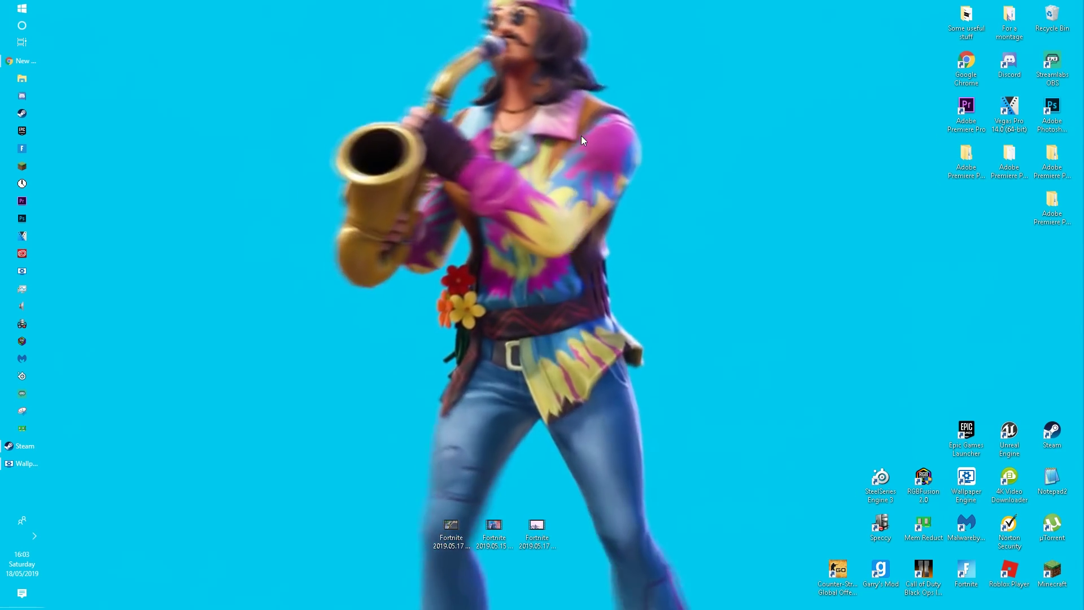
click(25, 463)
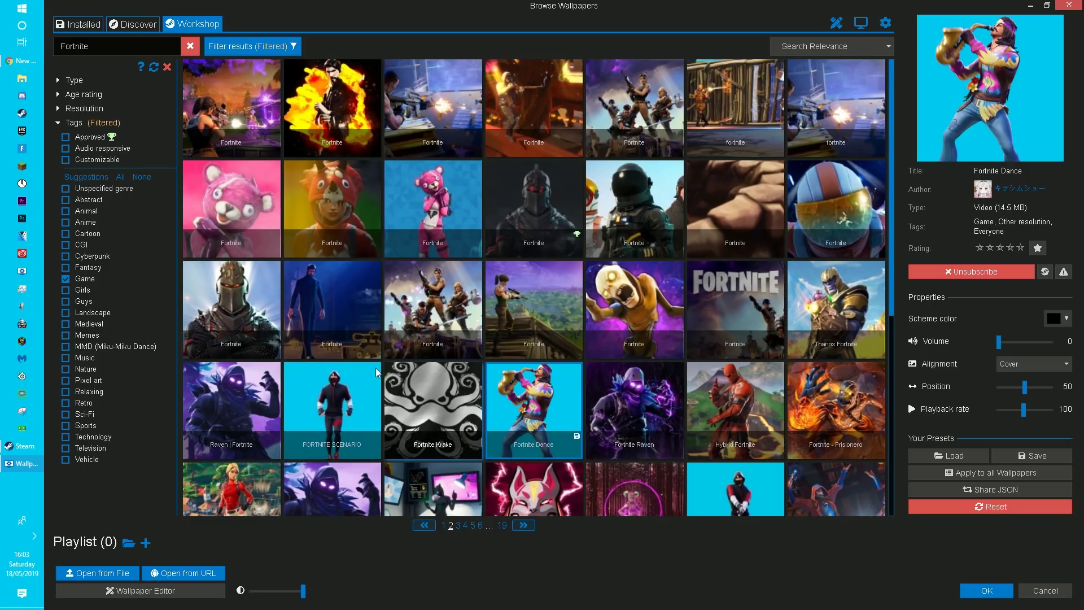
Subscribe to the FORTNITE SCENARIO wallpaper, view it on the desktop and set its volume to 0
click(319, 406)
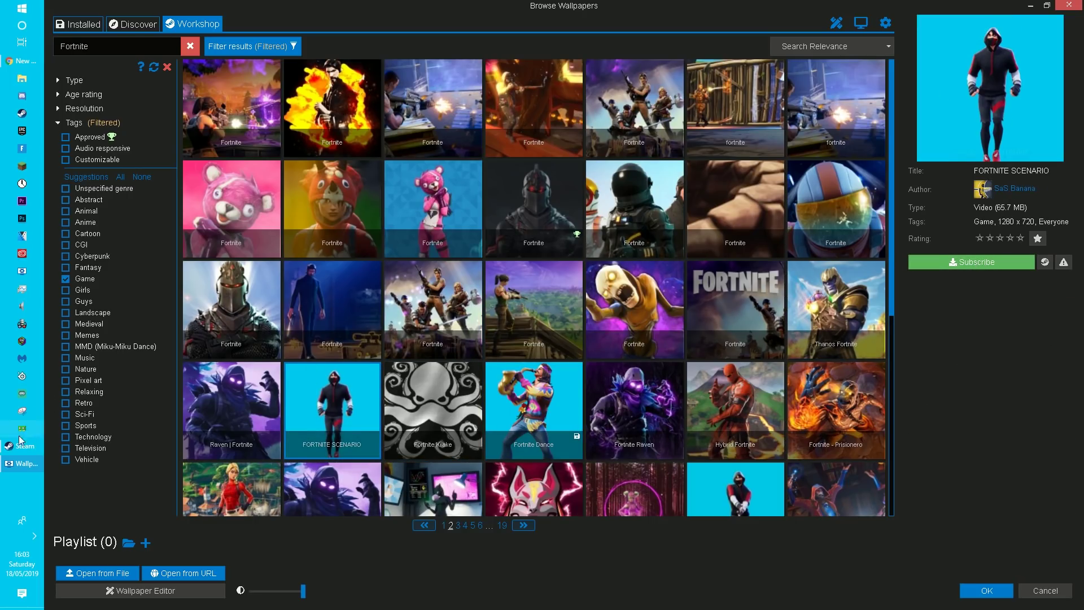
scroll(415, 409, down, 5)
scroll(415, 409, up, 5)
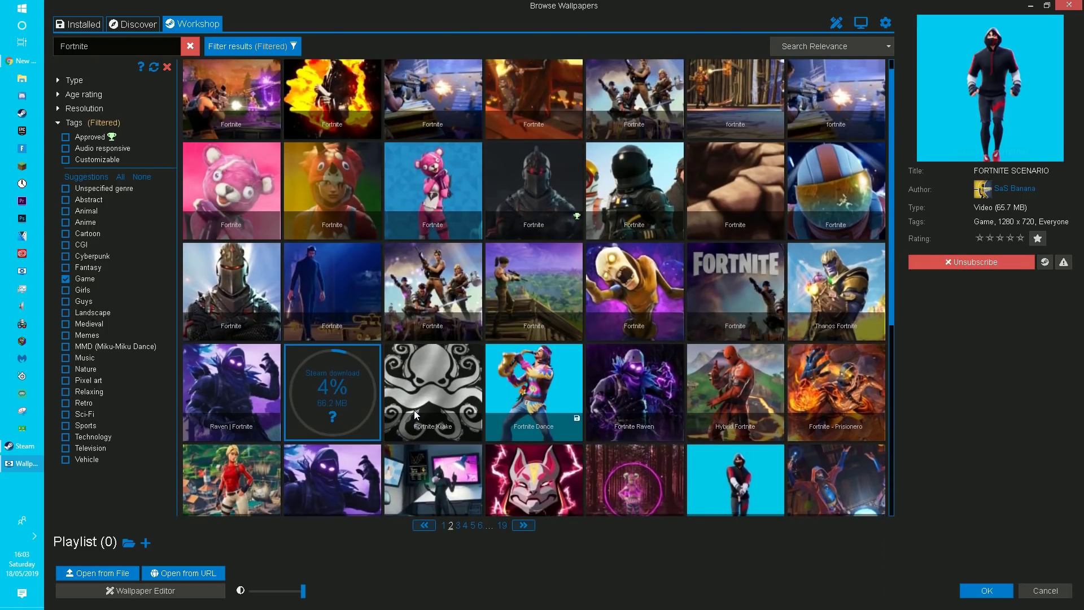
scroll(416, 409, down, 1)
scroll(416, 409, up, 1)
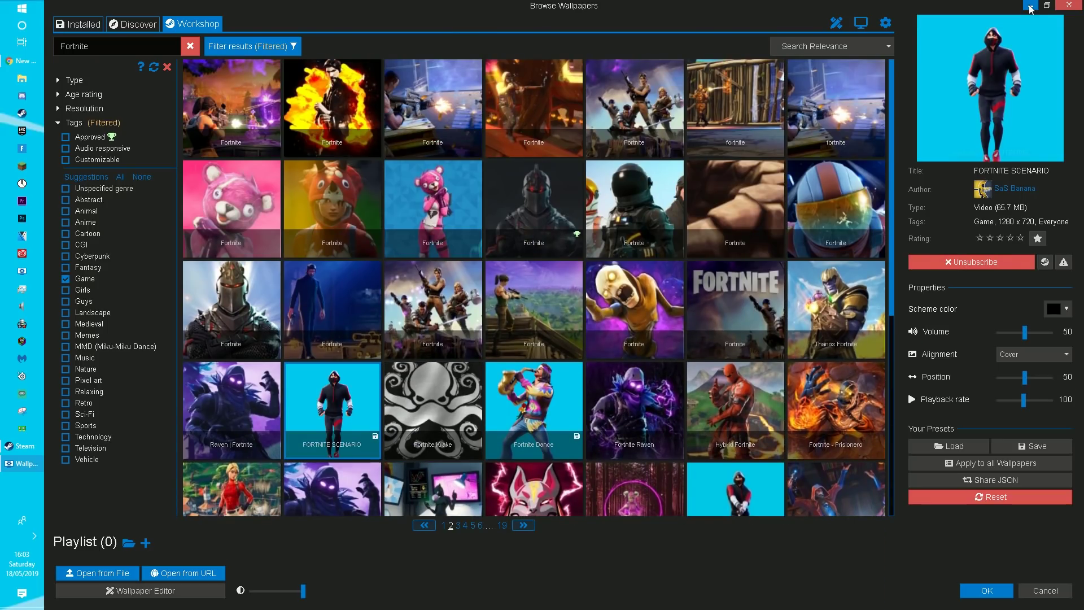
click(1030, 6)
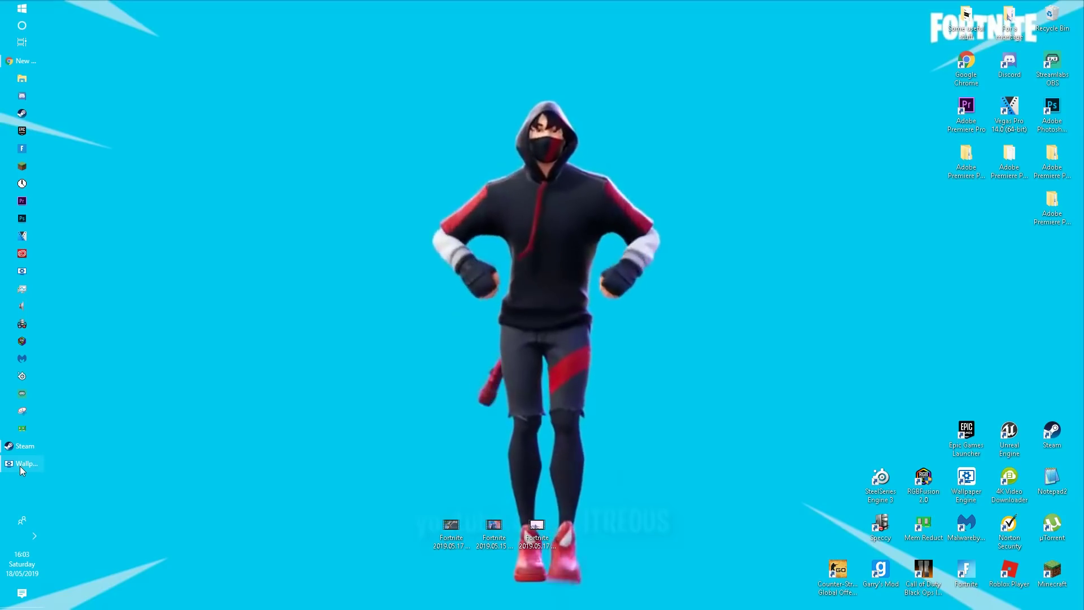
drag(469, 134, 713, 335)
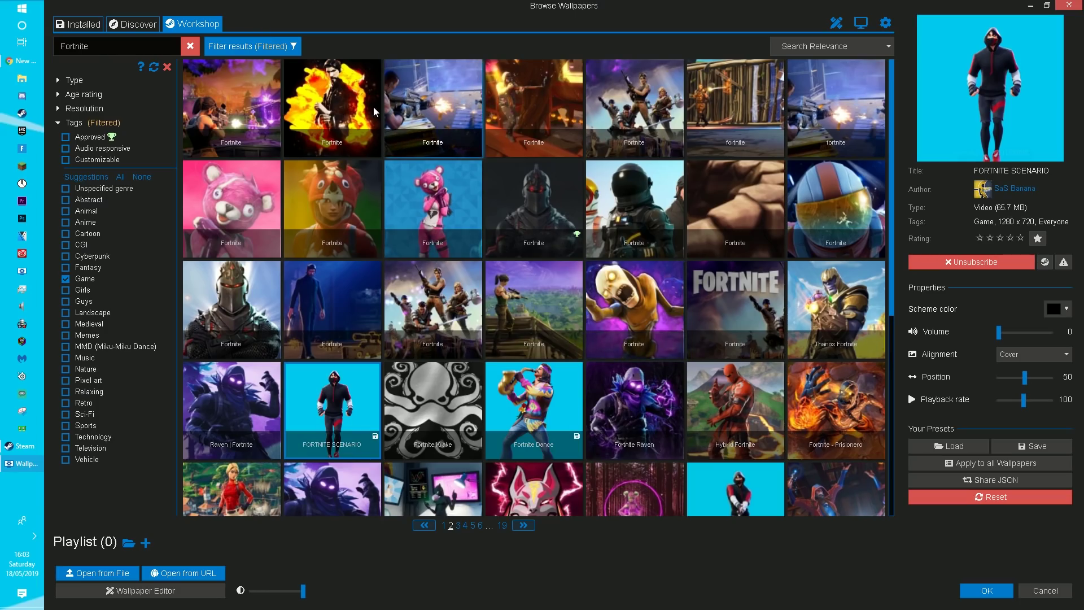
Subscribe to the Fortnite wallpaper with the suited man surrounded by orange flames and view it on the desktop
click(338, 105)
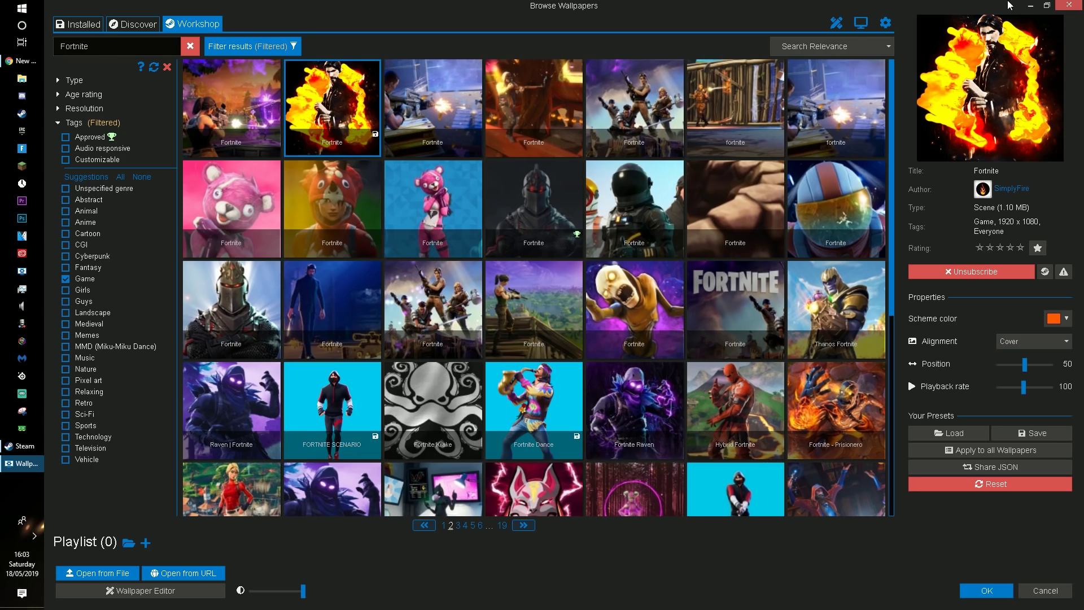
click(1030, 5)
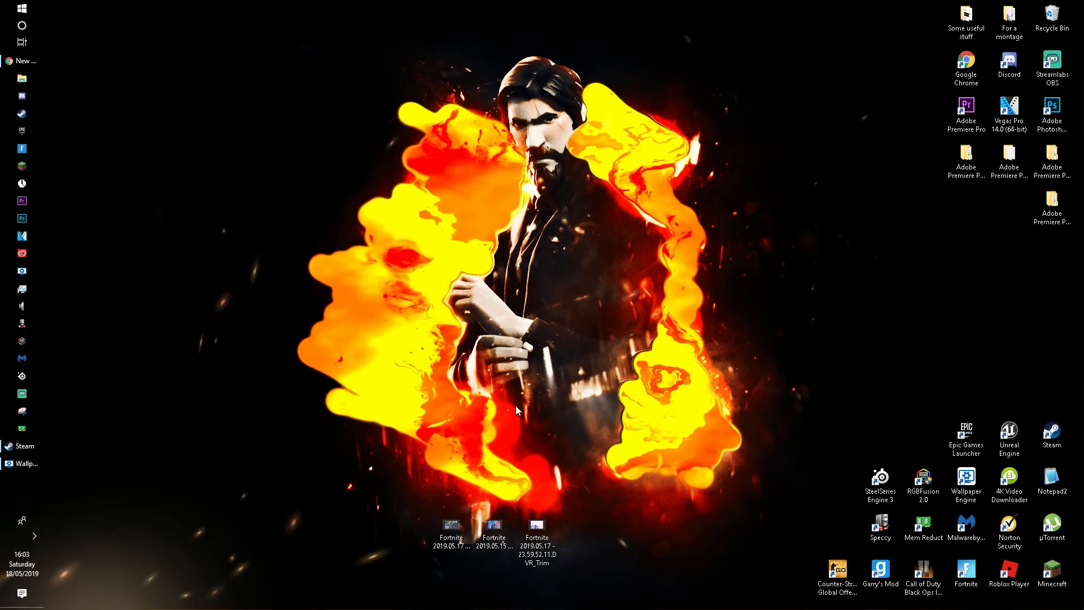
click(17, 464)
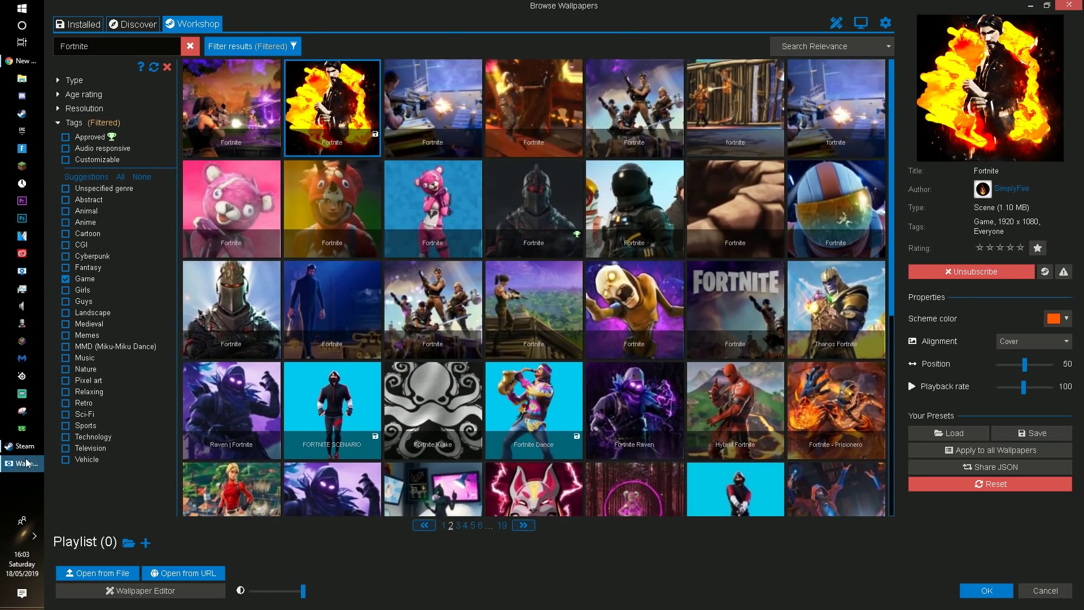
click(25, 461)
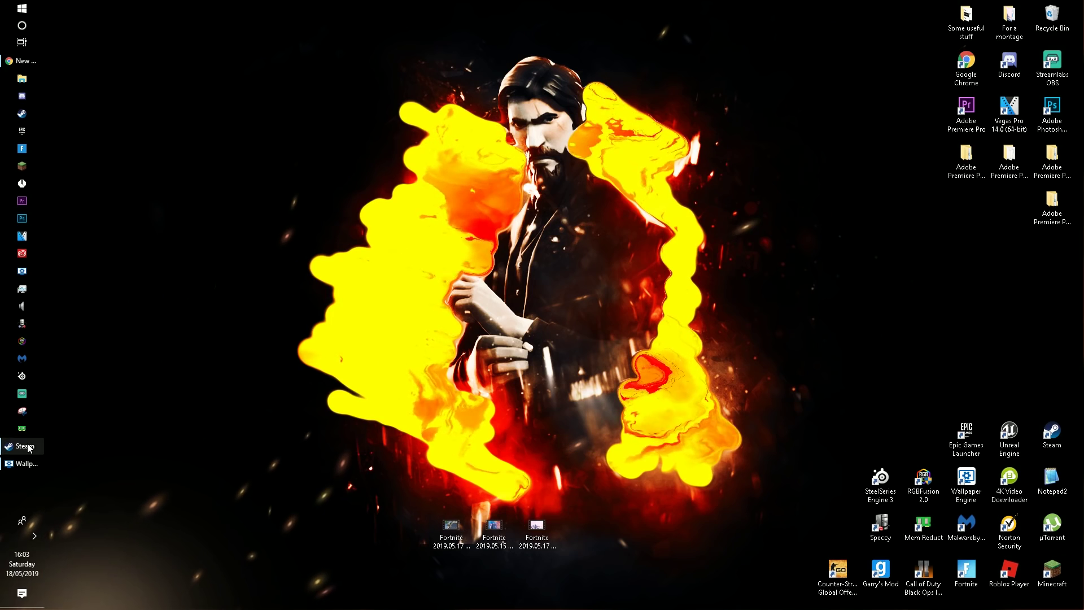
click(16, 466)
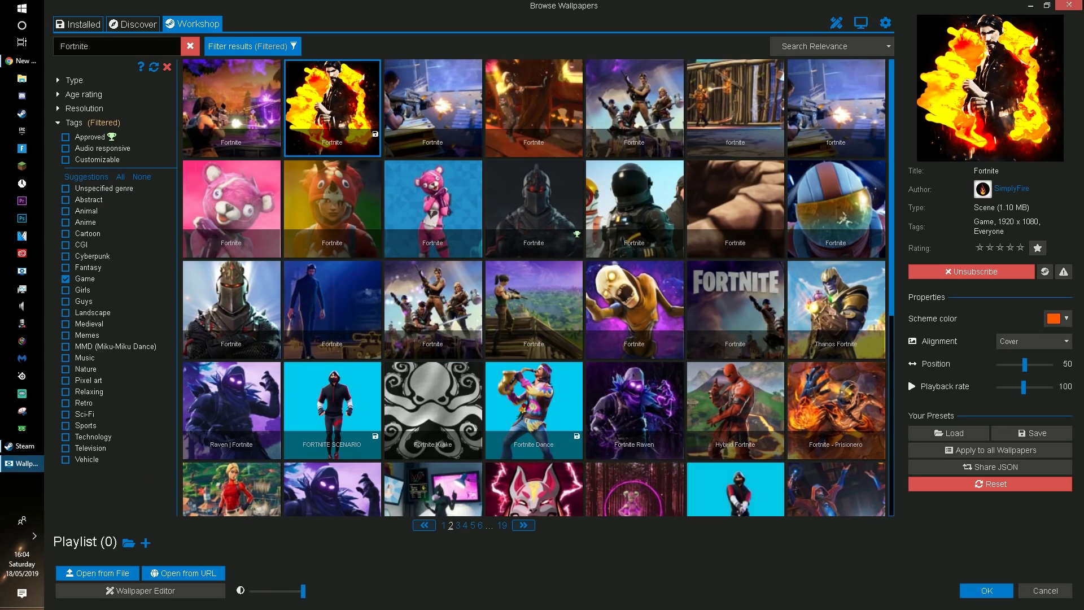
Close the wallpaper browser and exit Steam, leaving the flaming Fortnite wallpaper on the desktop
click(1068, 6)
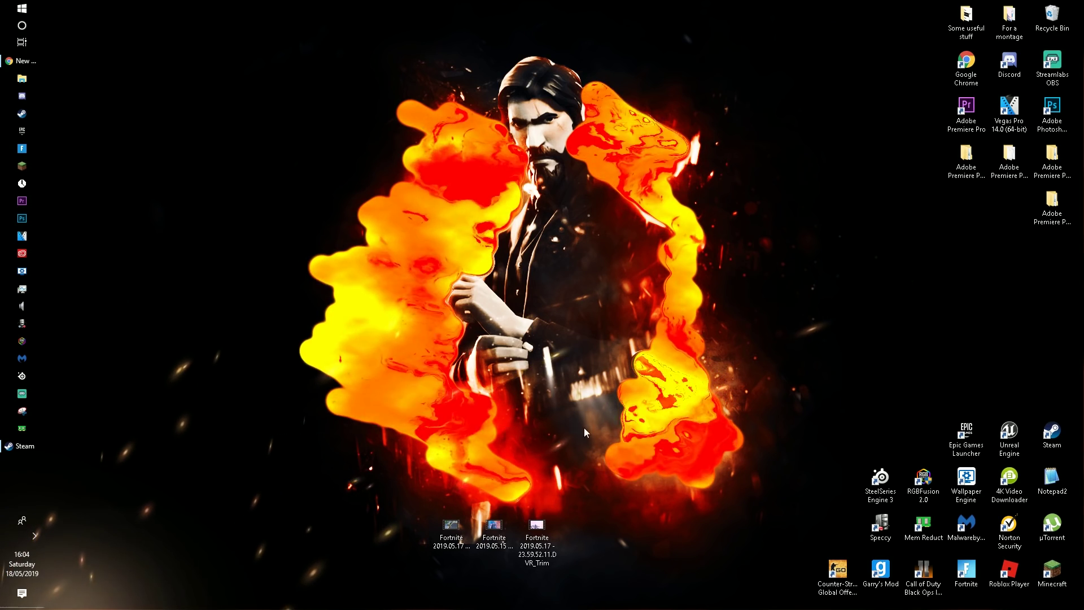
click(8, 452)
right_click(11, 452)
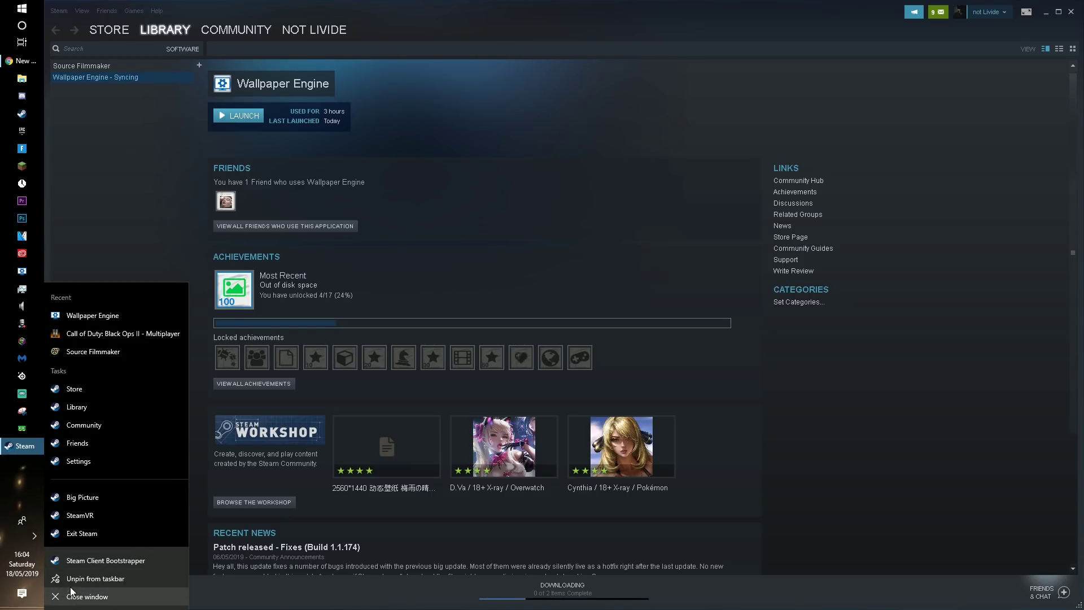
click(81, 533)
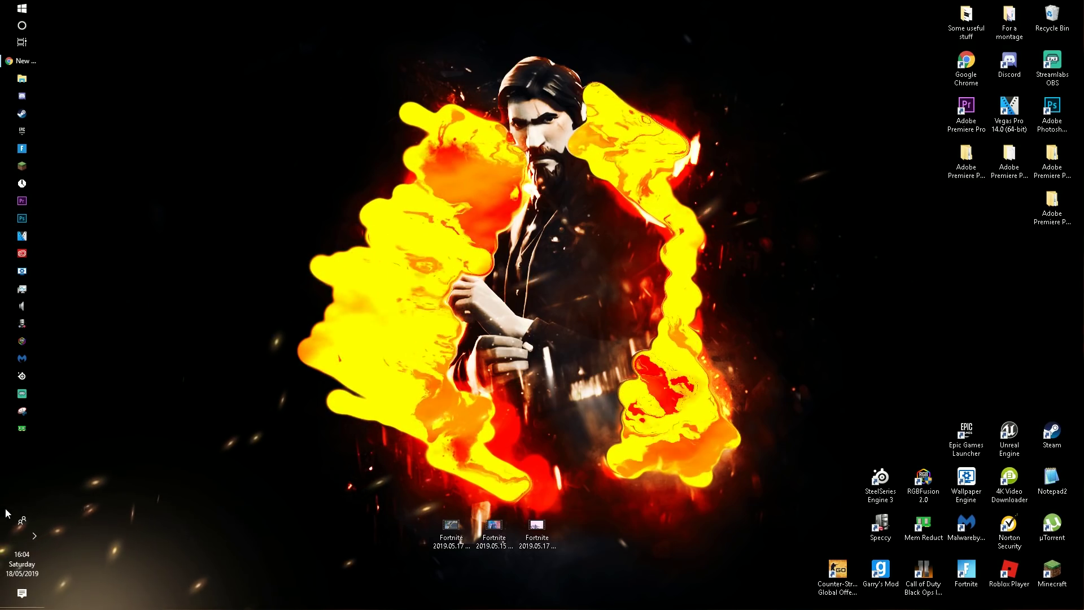
Open the settings of the Wallpaper Engine process running in the background
click(38, 535)
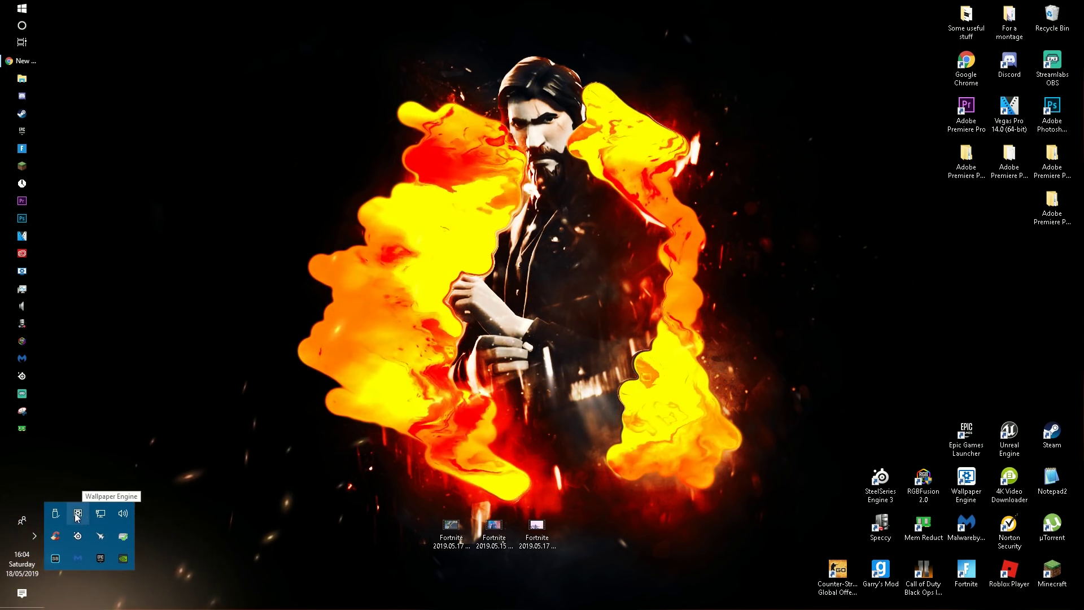
right_click(79, 521)
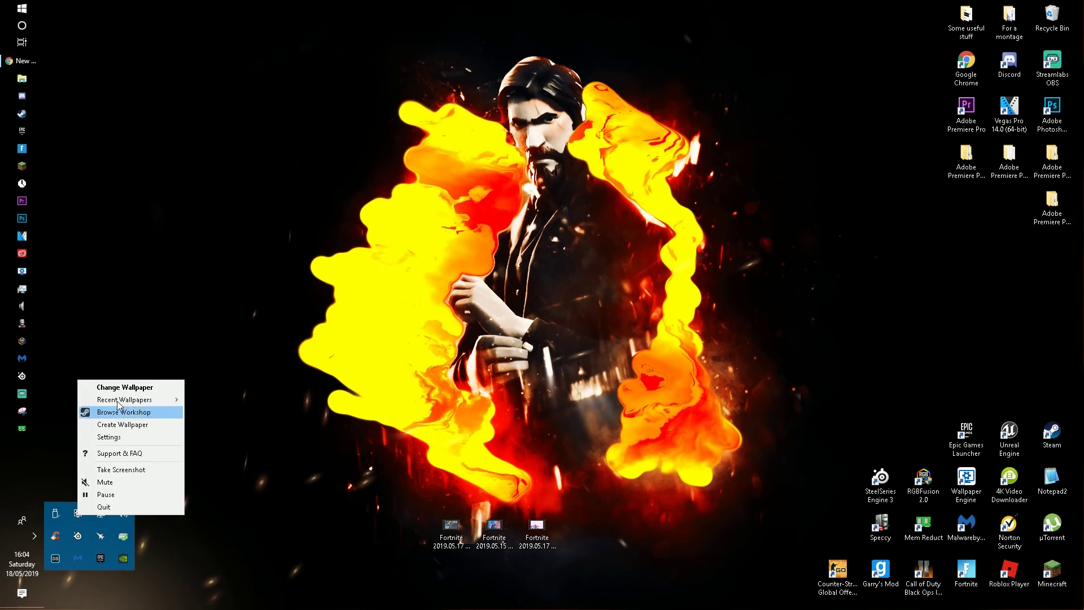
click(37, 538)
click(36, 536)
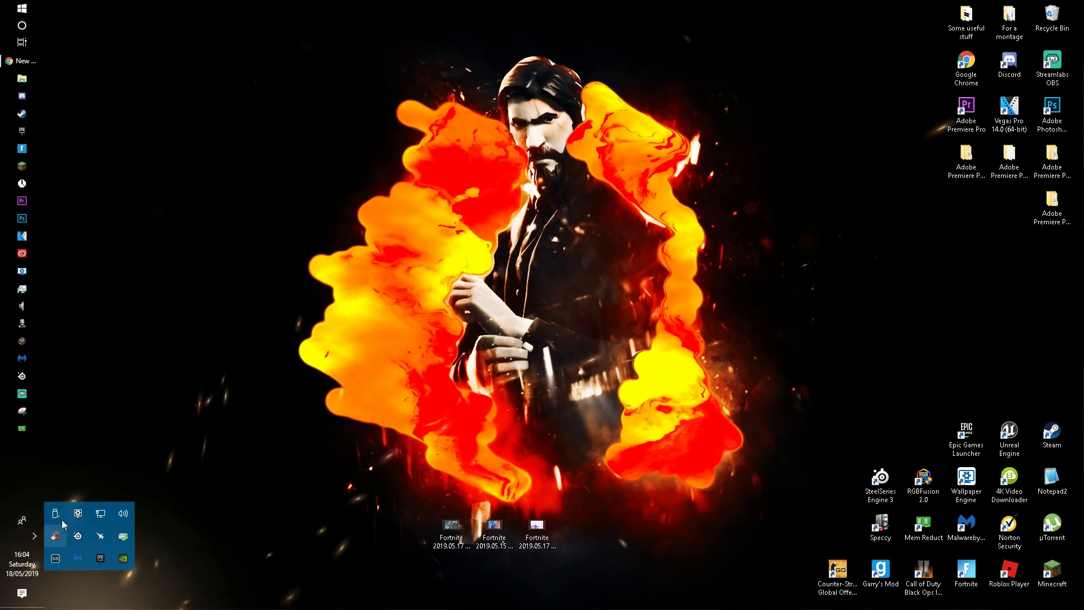
right_click(75, 511)
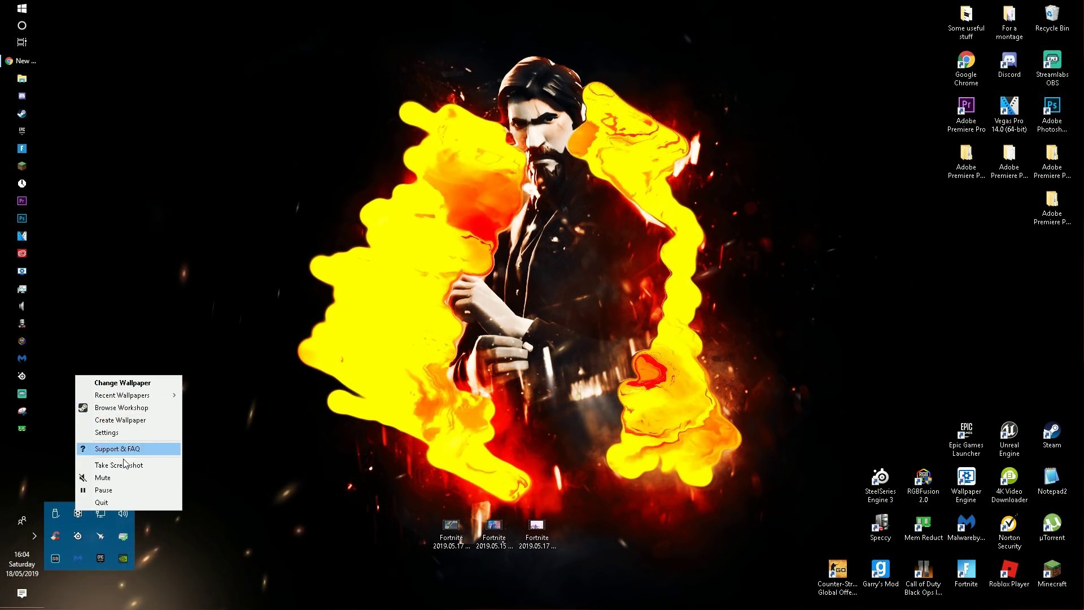
click(100, 433)
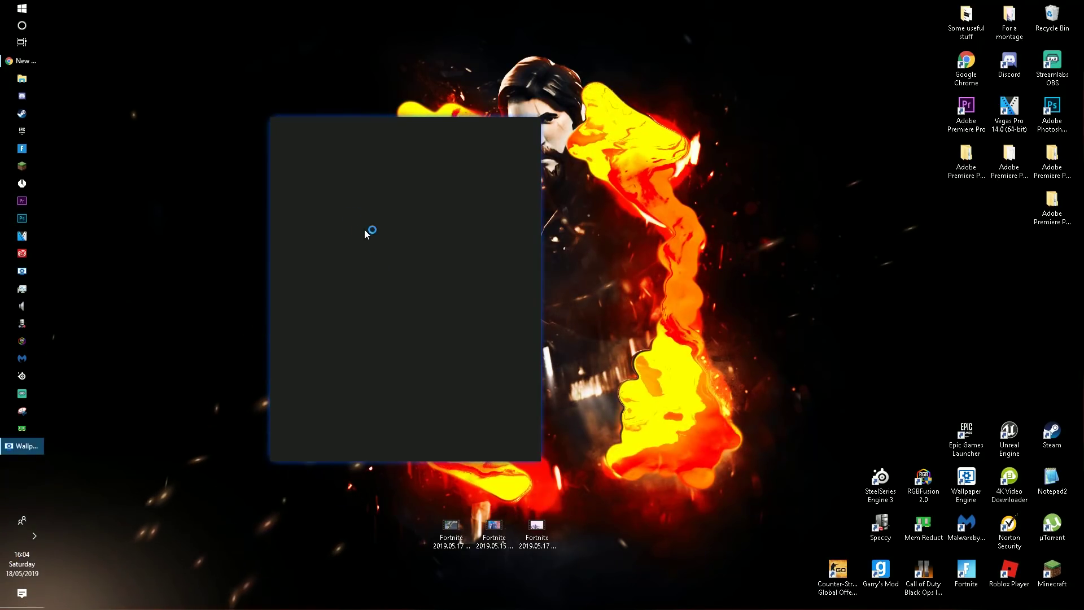
Review the playback and quality options in the Performance settings, including FPS, and close the dialog with the options as they are
drag(472, 126, 543, 126)
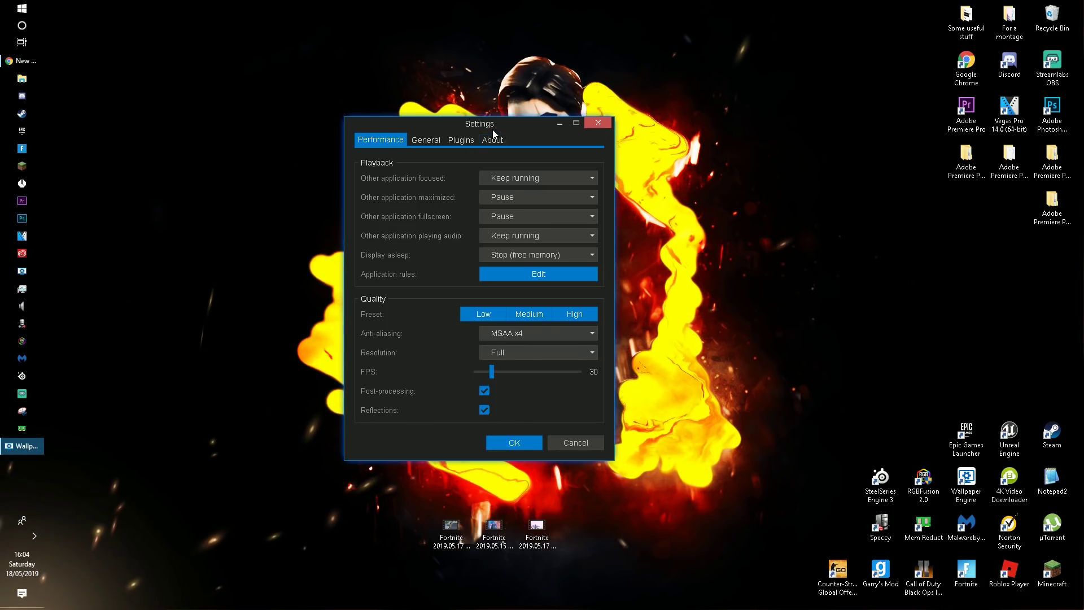
drag(492, 127, 334, 90)
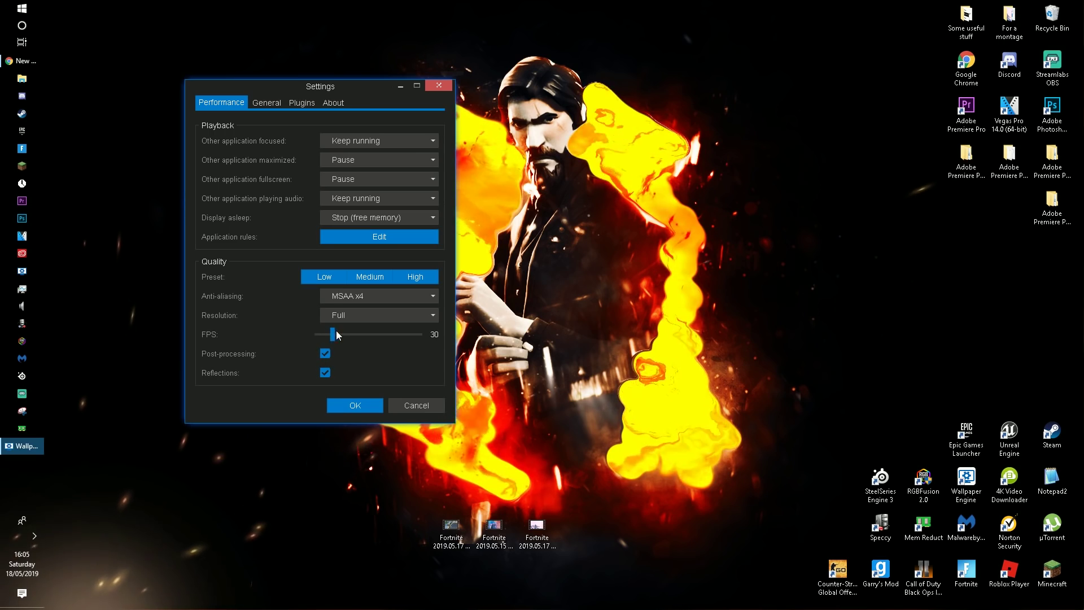
drag(328, 86, 461, 92)
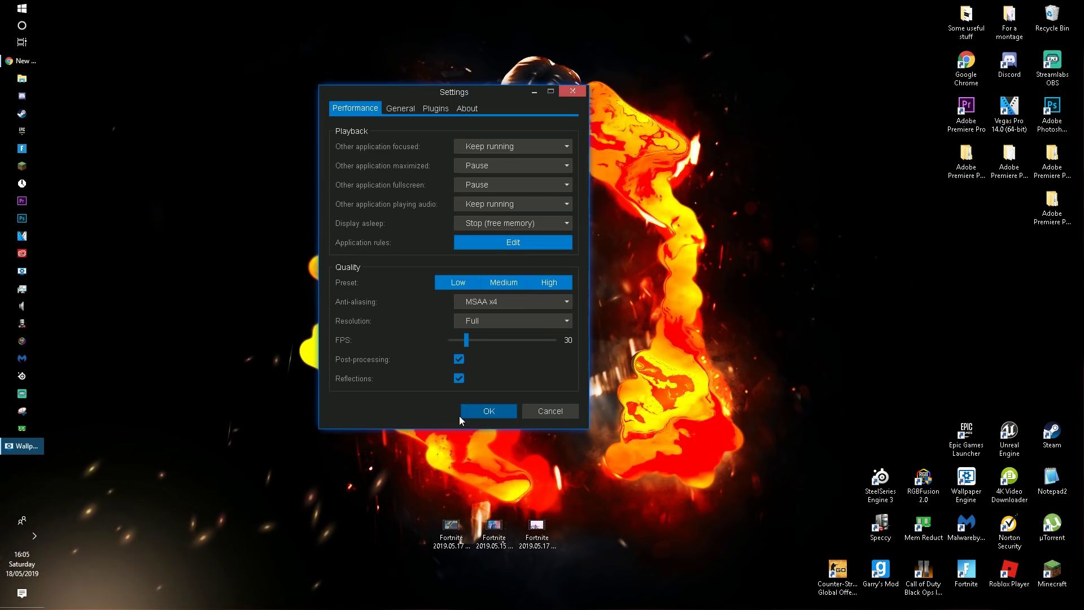
click(461, 414)
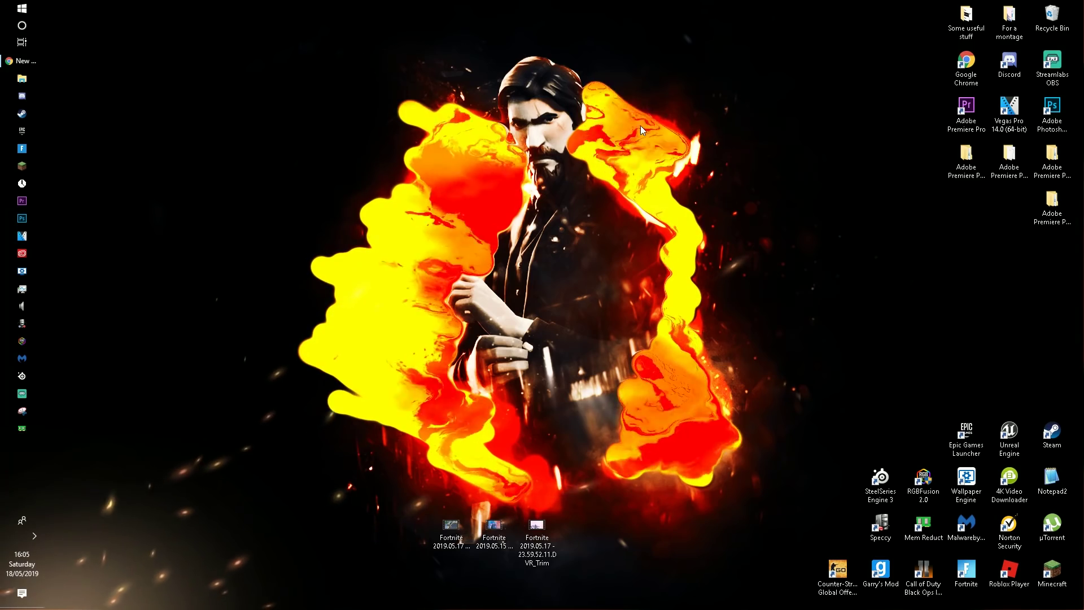
drag(640, 126, 255, 15)
drag(255, 14, 819, 598)
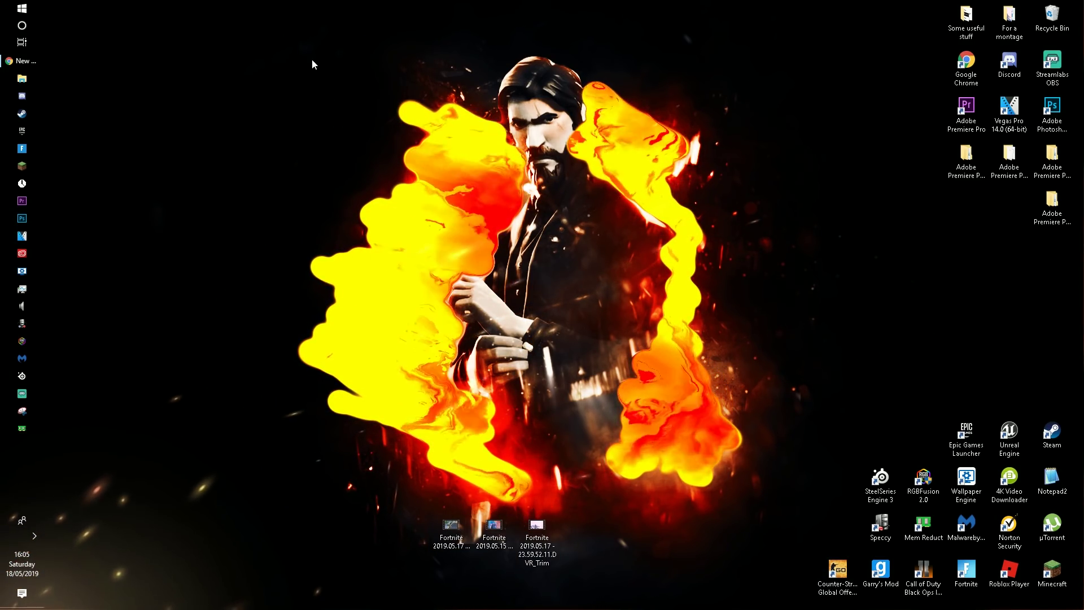
drag(311, 32, 784, 286)
drag(803, 295, 373, 17)
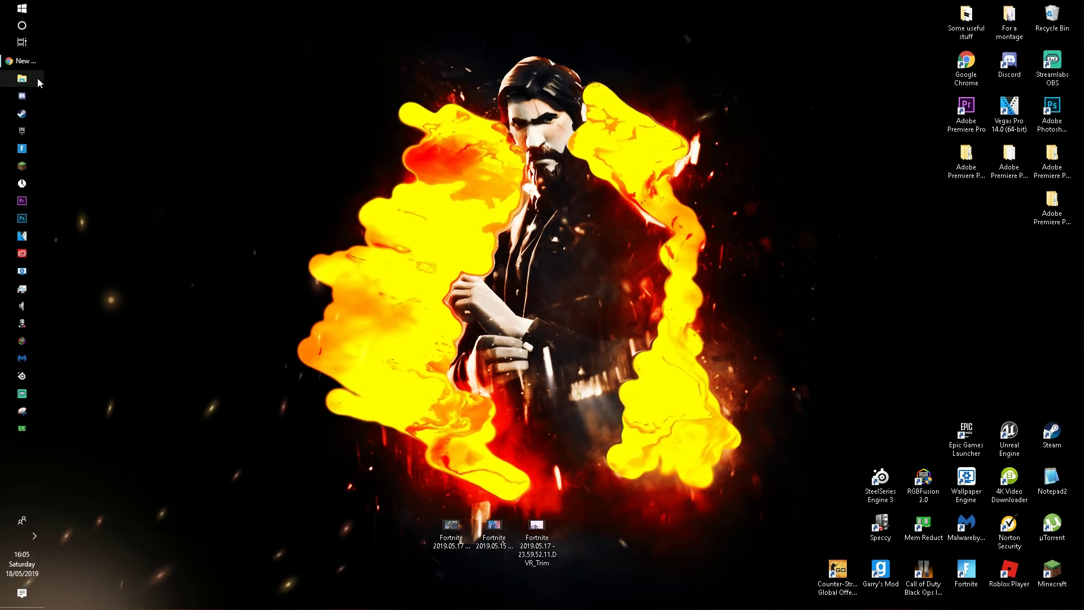
mouse_move(34, 62)
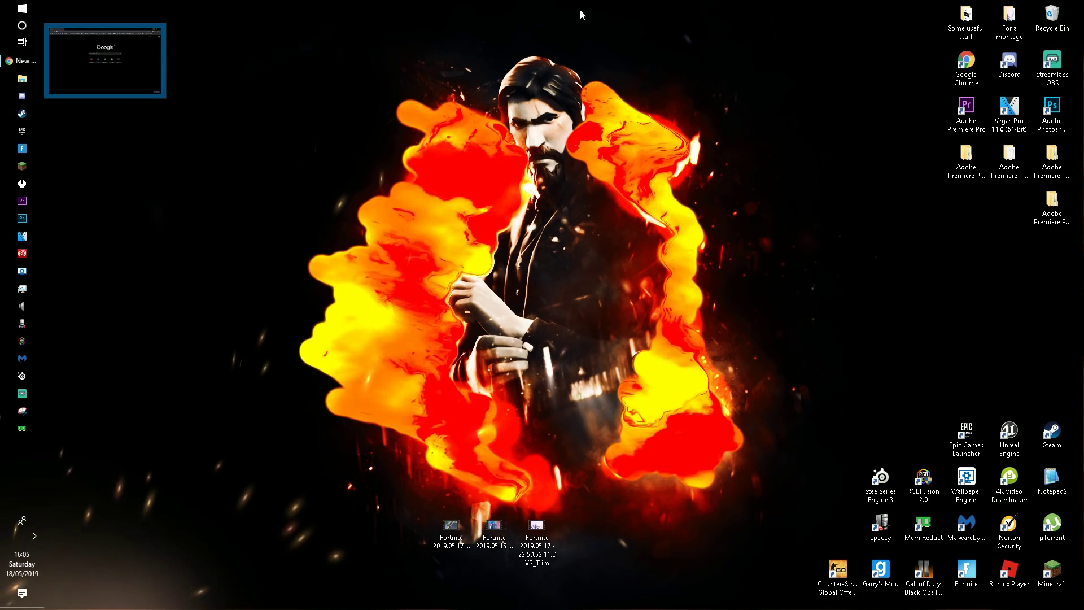
drag(690, 251, 740, 206)
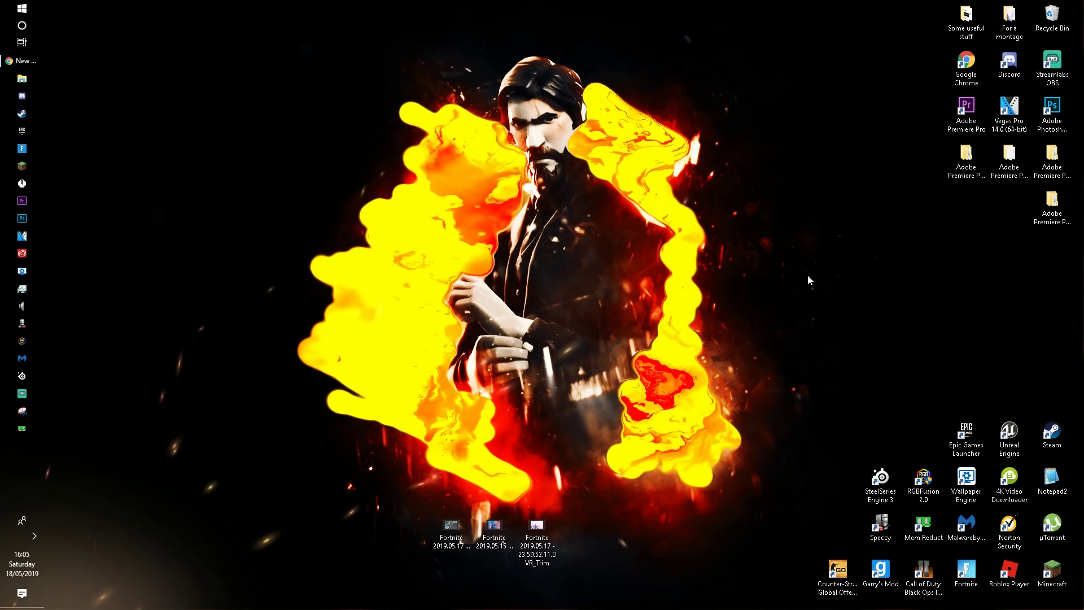
drag(744, 256, 321, 15)
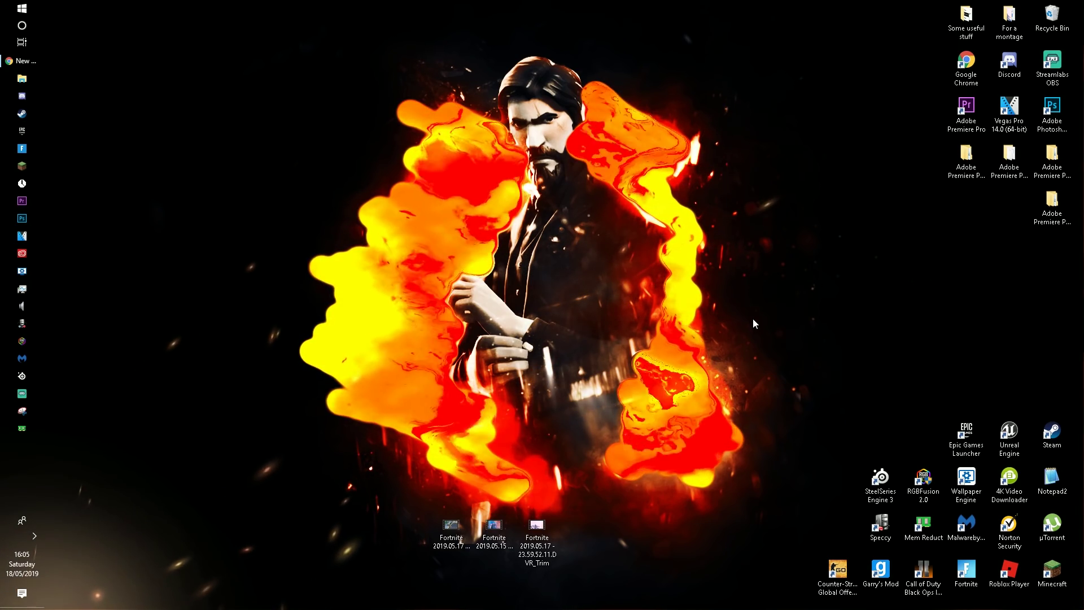
drag(753, 317, 377, 67)
drag(411, 7, 357, 14)
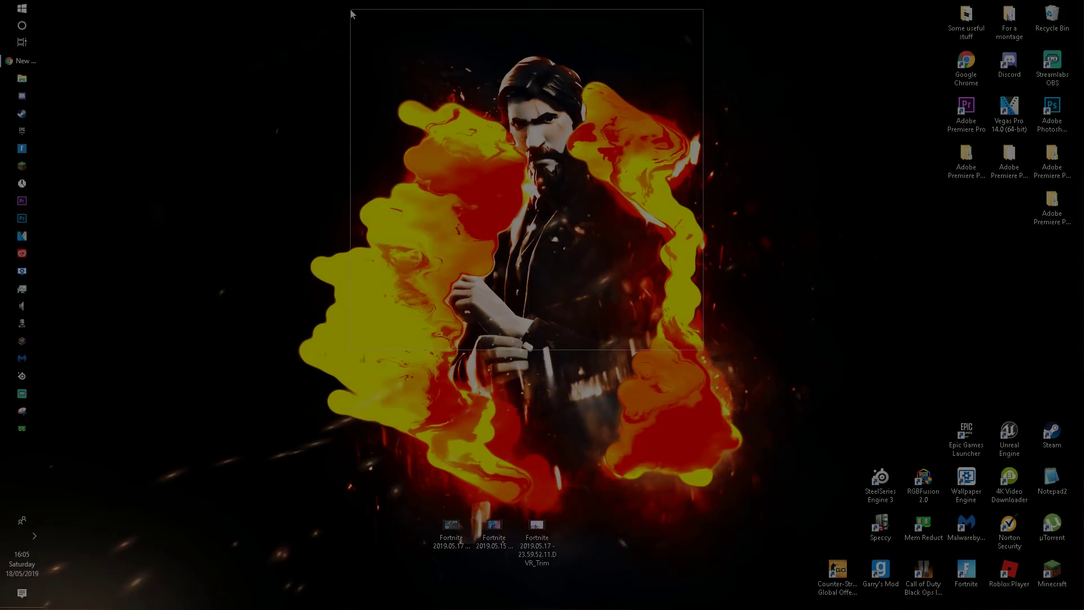